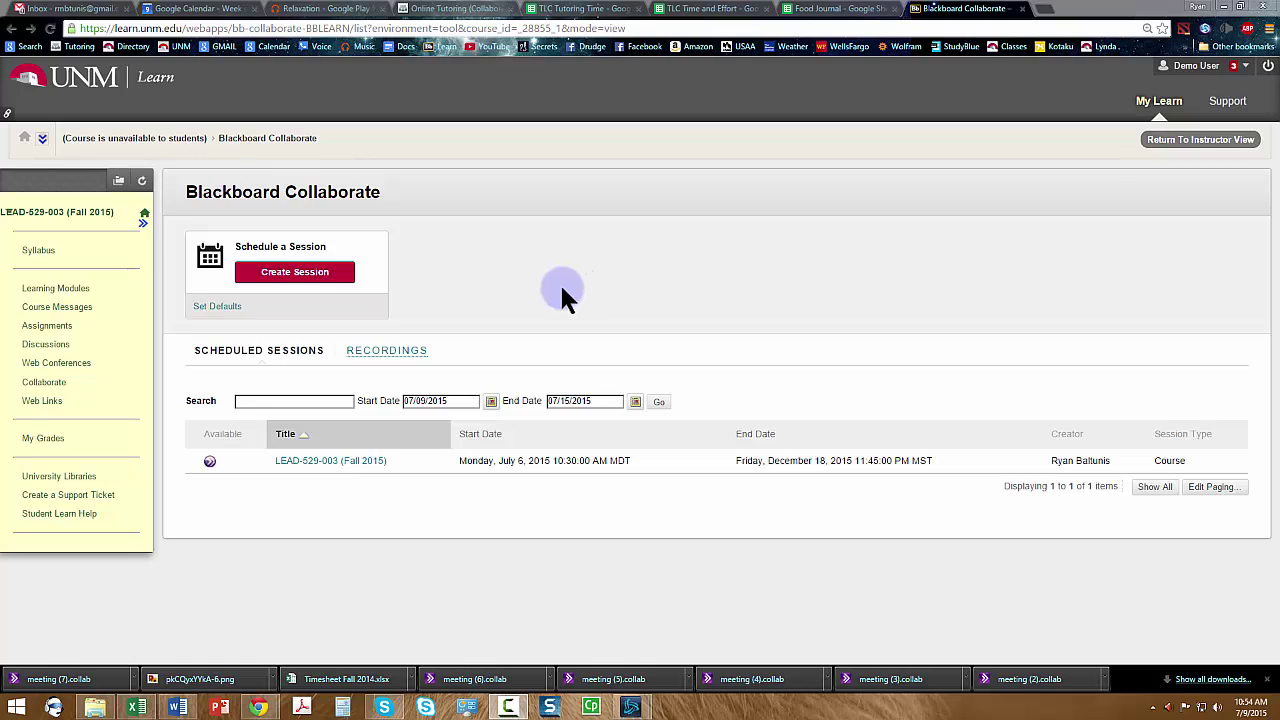
Open the room details of the LEAD-529-003 (Fall 2015) session and highlight the participants' PIN for review.
left_click(348, 464)
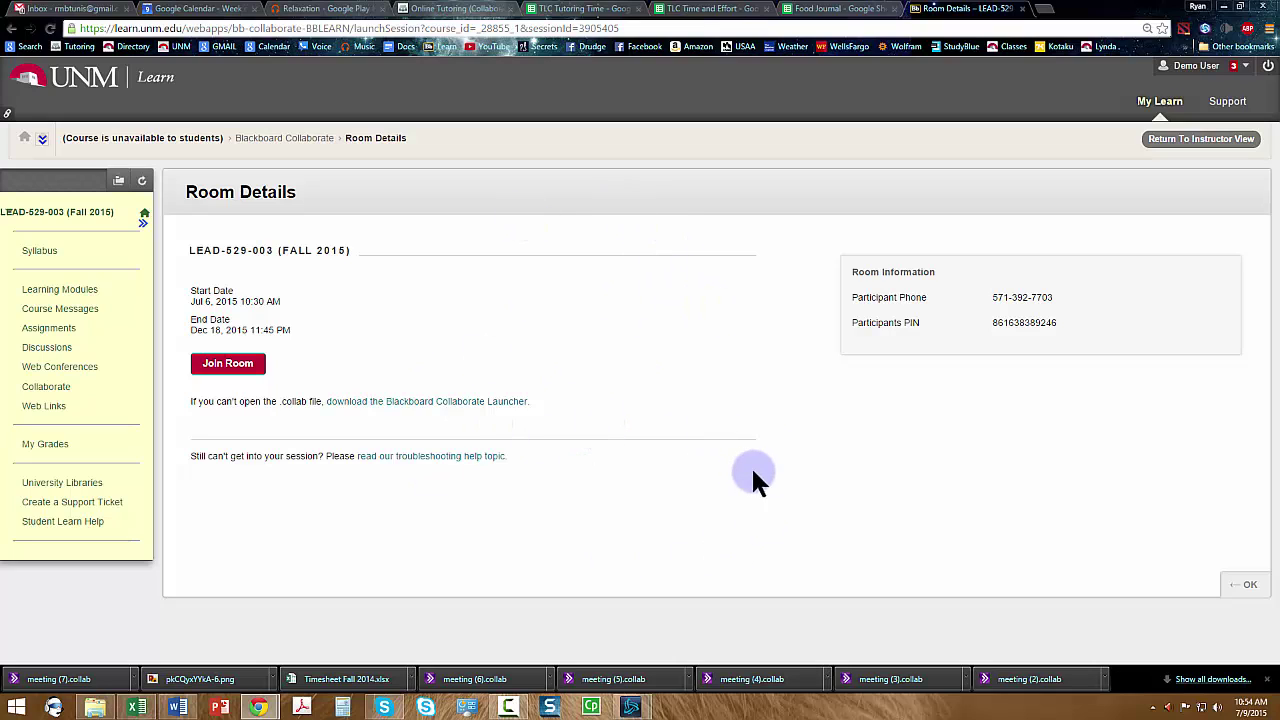
left_click_drag(988, 297, 1060, 368)
left_click(1038, 393)
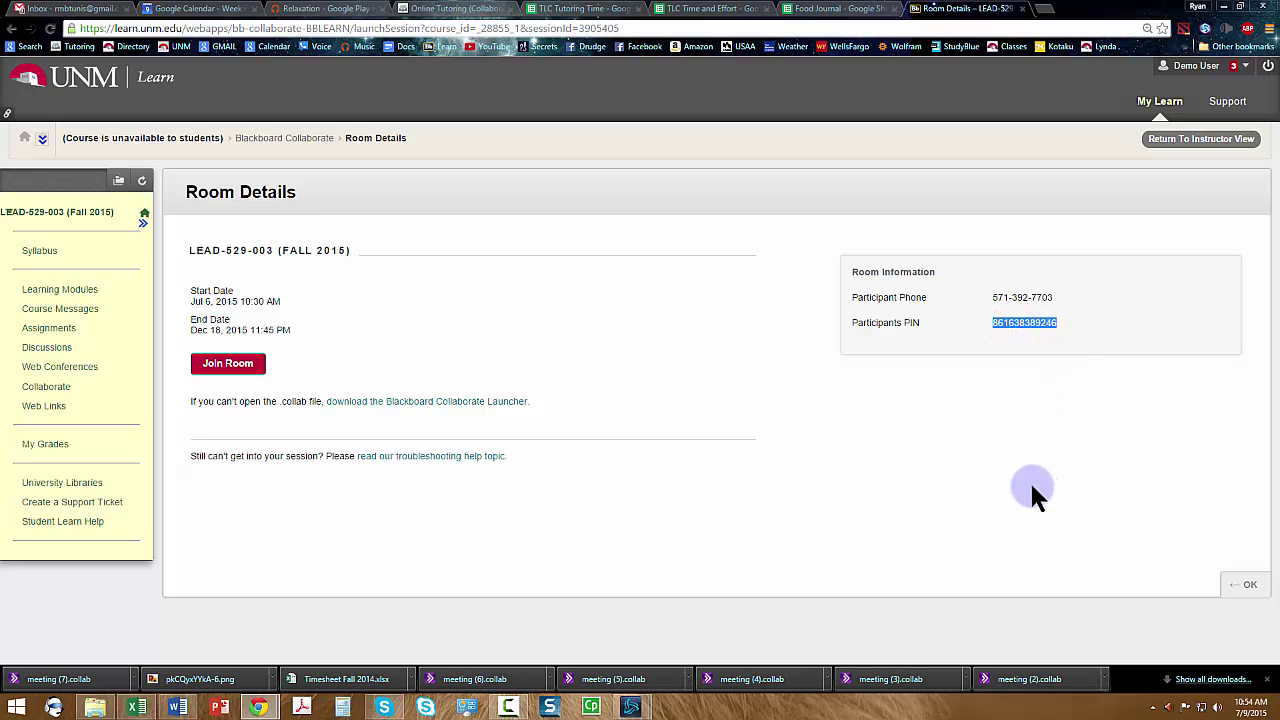
left_click(955, 446)
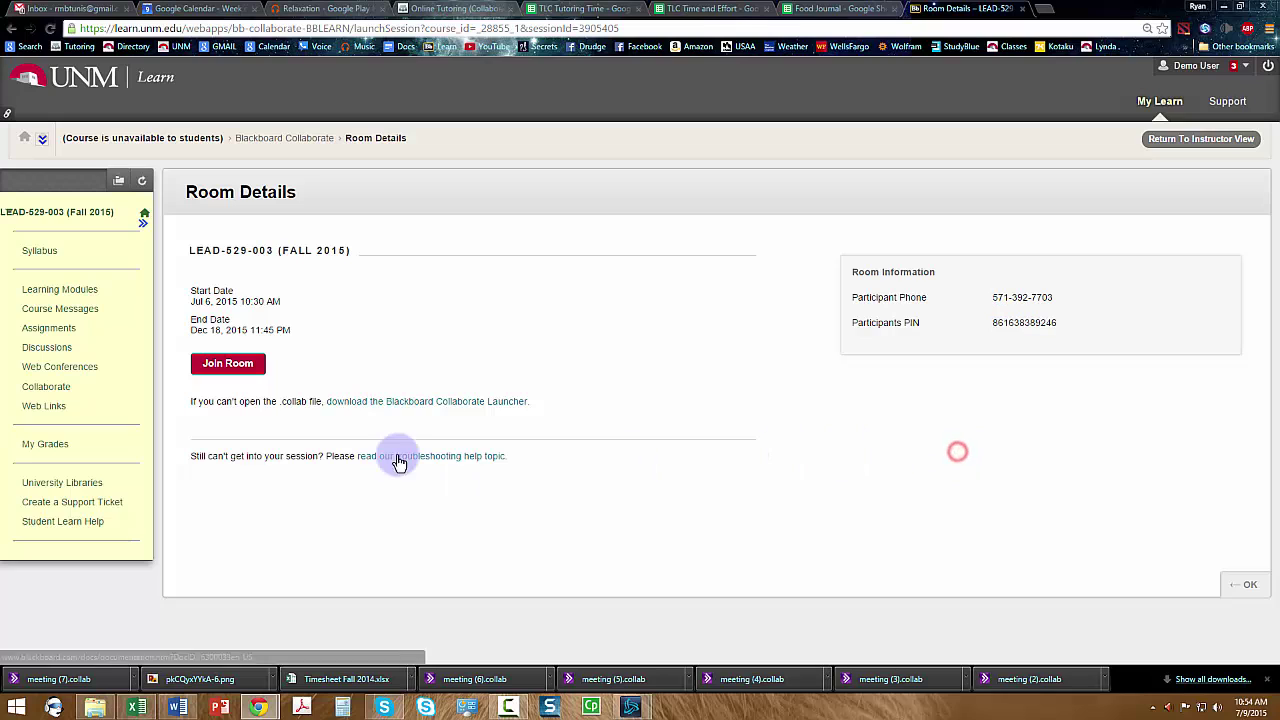
Join the room by opening the downloaded meeting (8).collab file and allow Blackboard Collaborate to run.
left_click(231, 362)
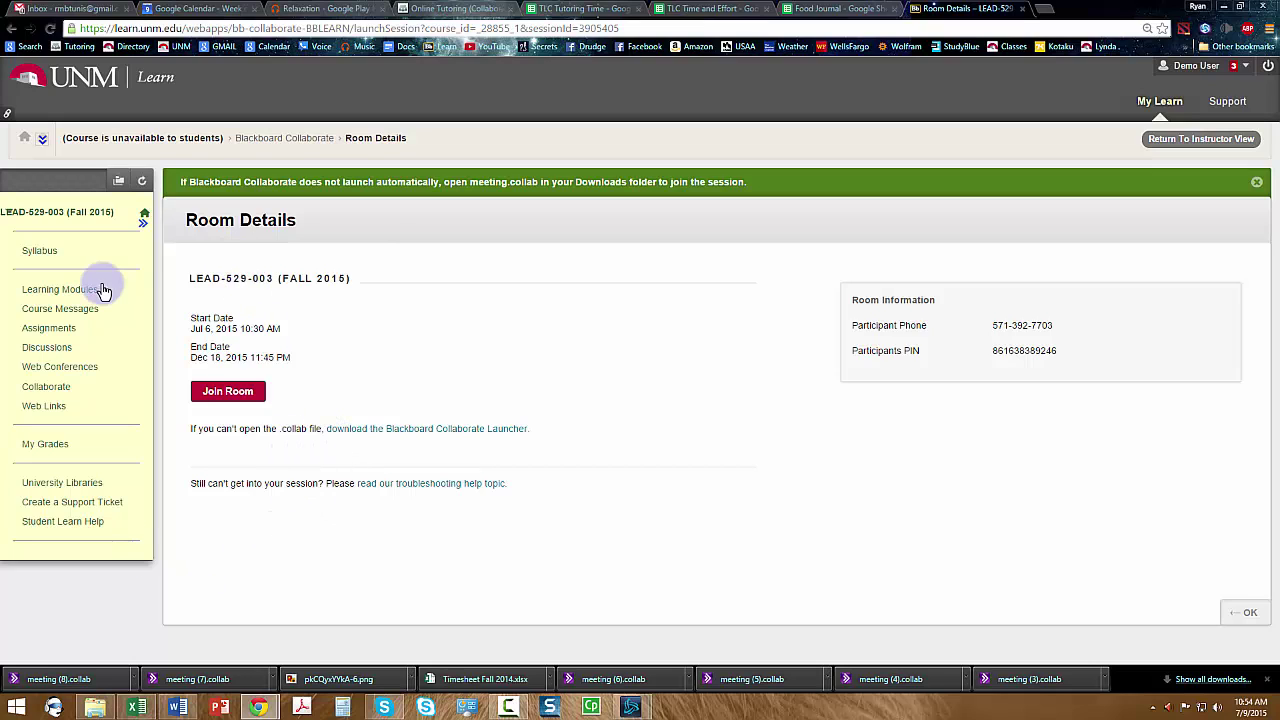
left_click(72, 679)
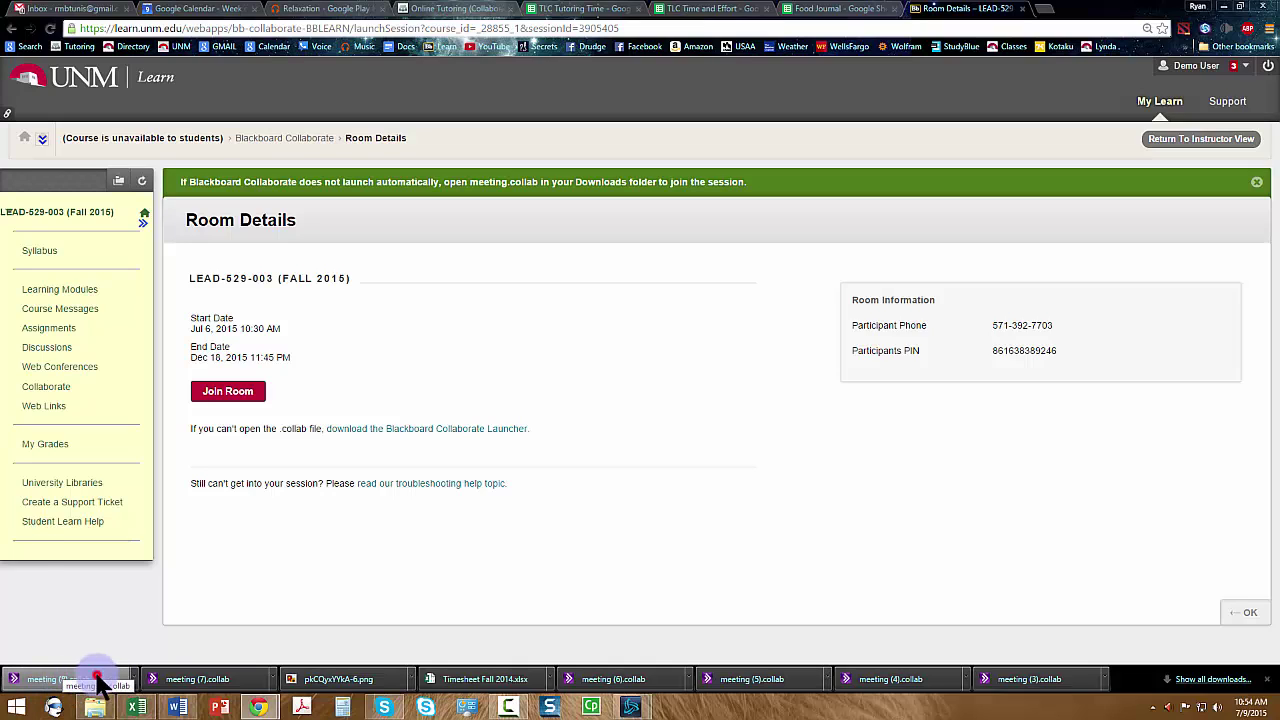
left_click(95, 680)
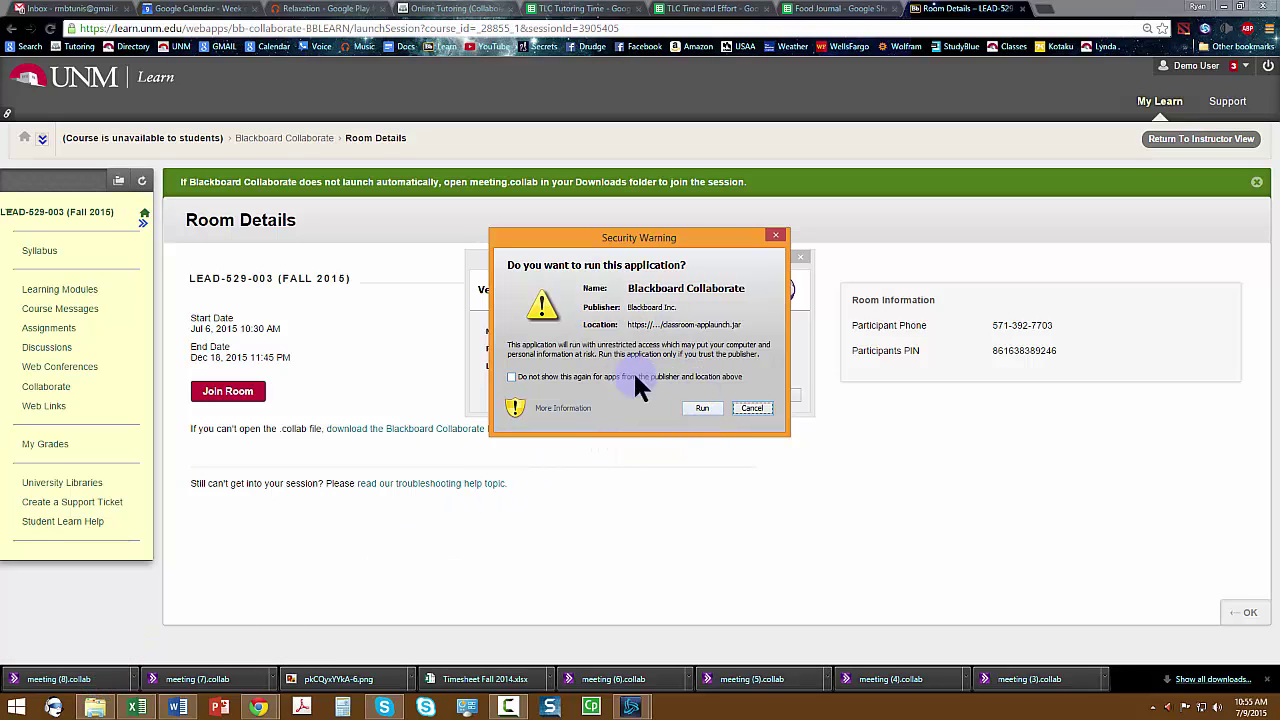
left_click(511, 377)
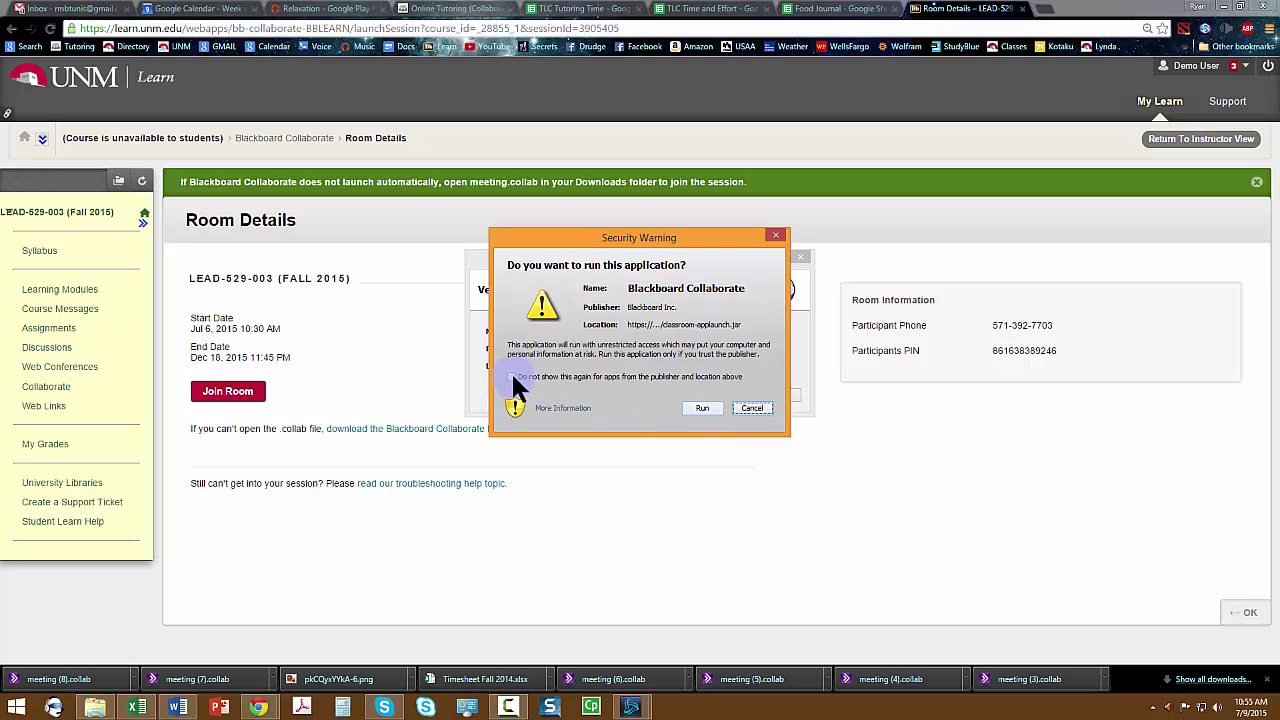
left_click(704, 408)
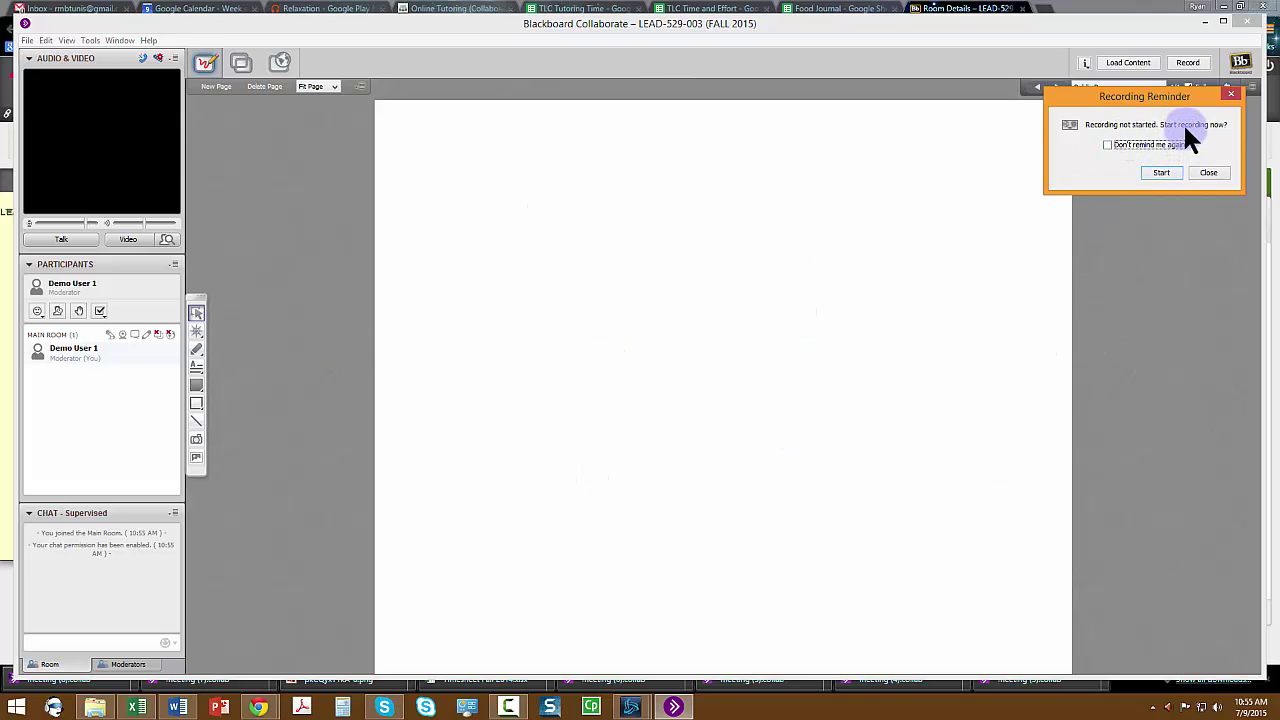
Dismiss the recording reminder without starting a recording and maximize the session window.
left_click(1208, 172)
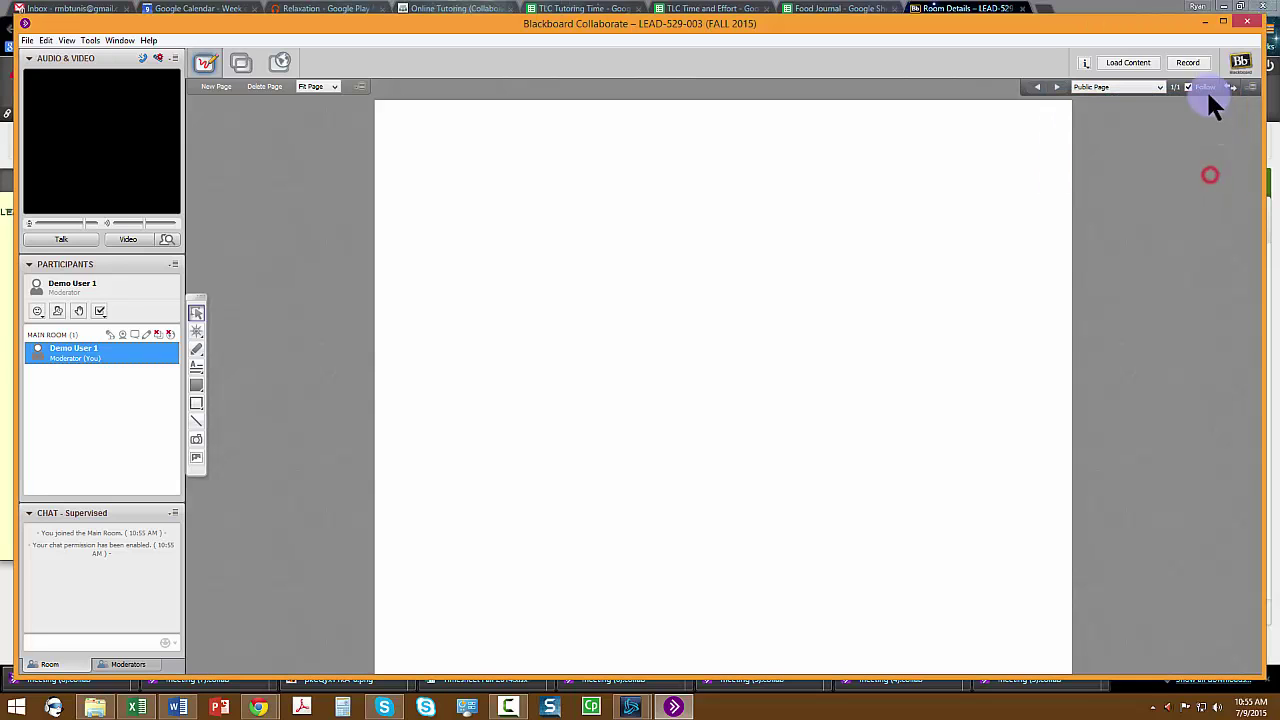
left_click(1232, 20)
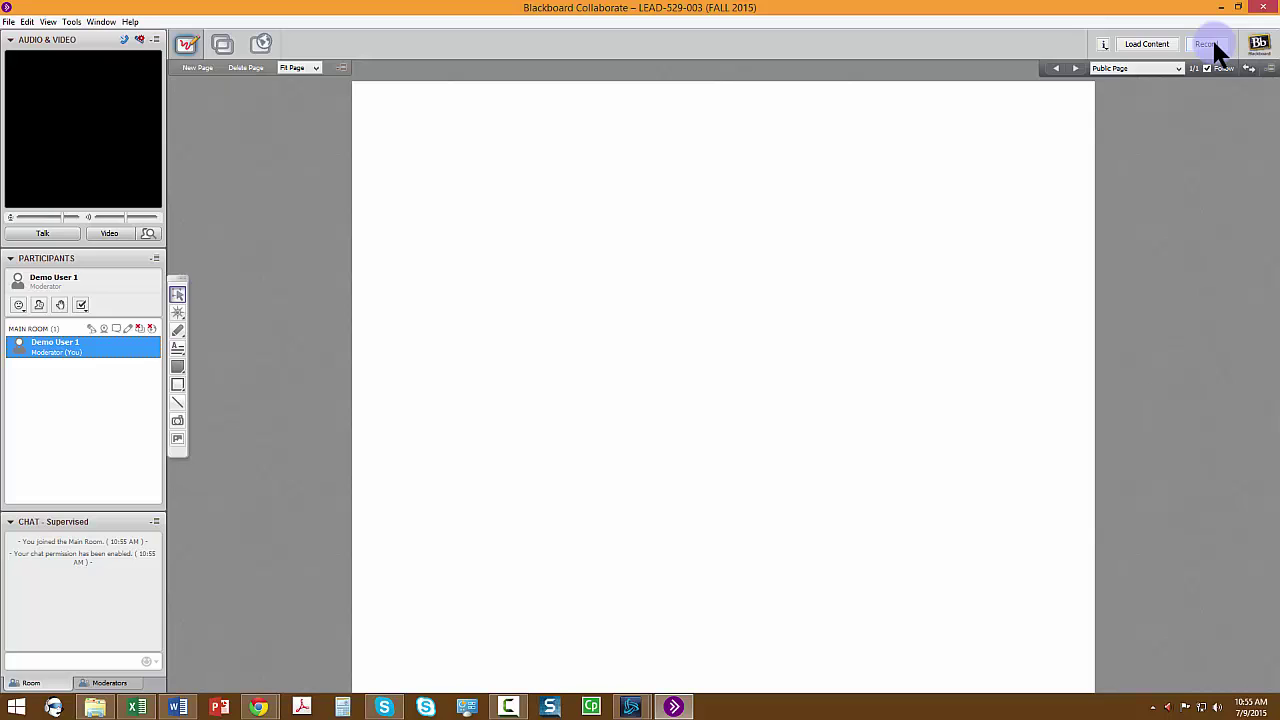
Draw a smiley face with two eyes and a smile in black pen strokes on the upper whiteboard page.
left_click(177, 331)
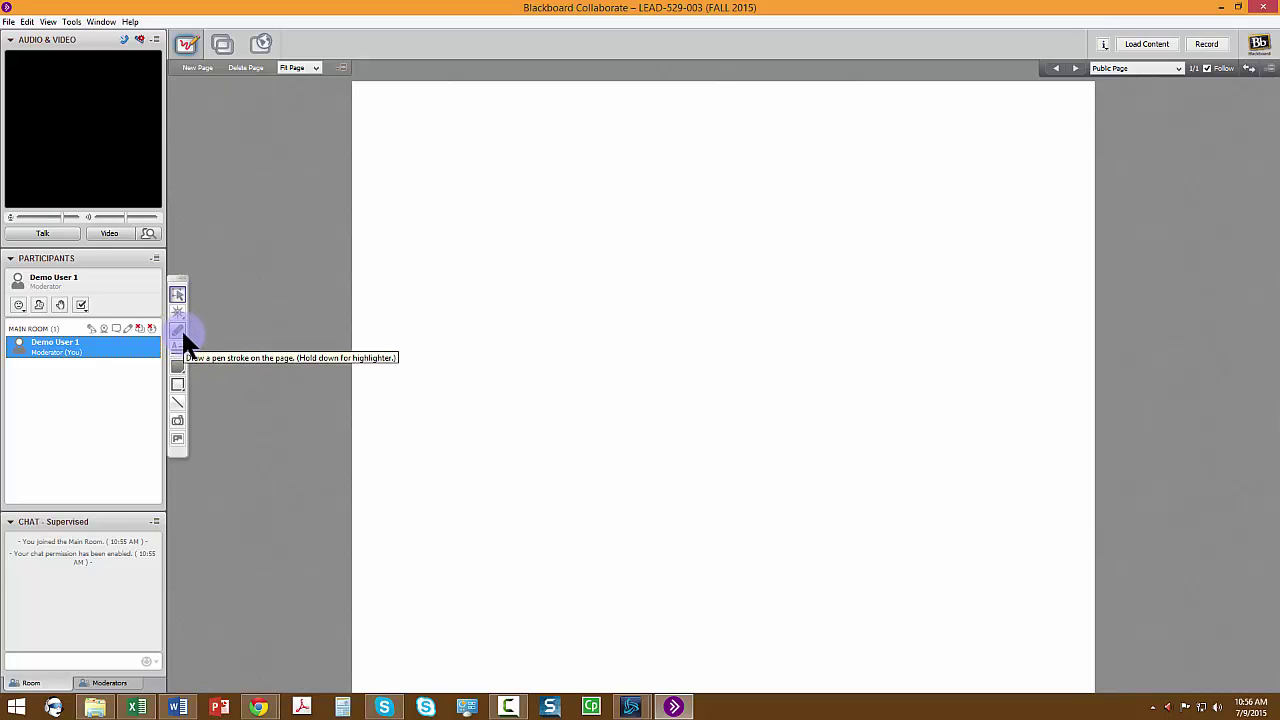
left_click(178, 330)
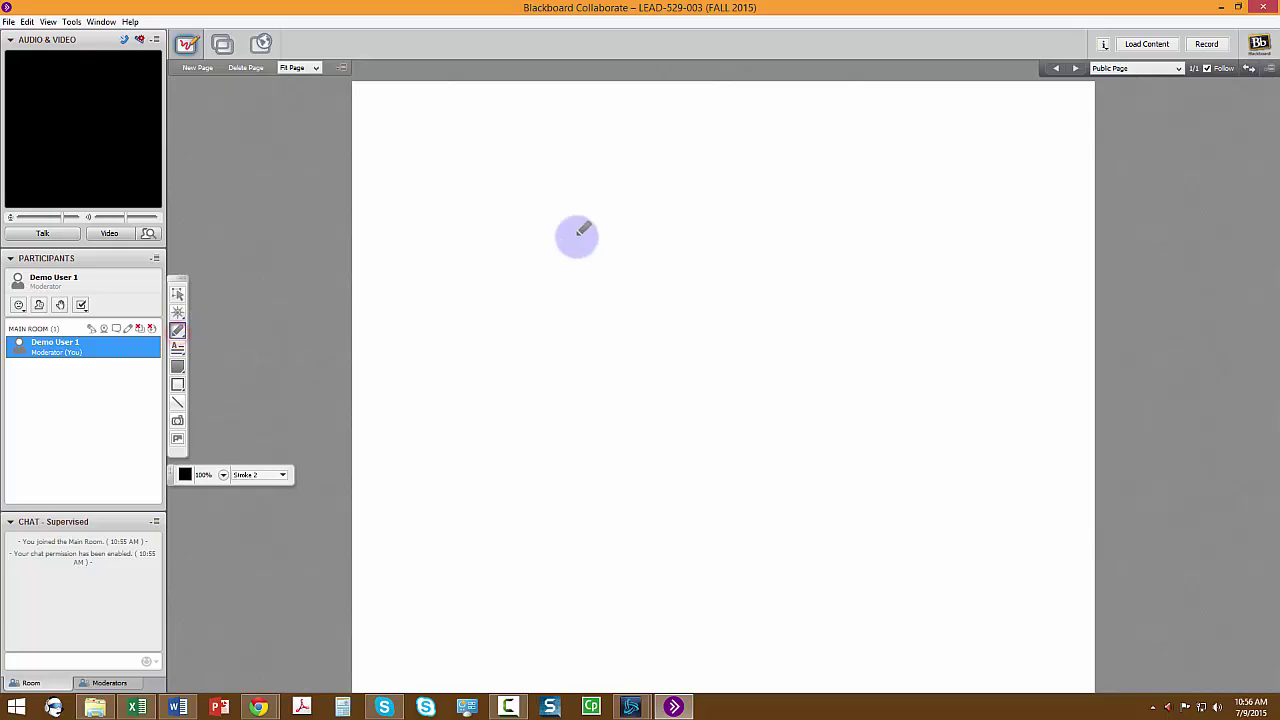
mouse_move(586, 186)
left_mouse_down()
mouse_move(549, 289)
mouse_move(793, 136)
mouse_move(566, 251)
left_mouse_up()
mouse_move(634, 170)
left_mouse_down()
mouse_move(634, 189)
mouse_move(640, 172)
left_mouse_up()
left_click_drag(748, 178, 743, 186)
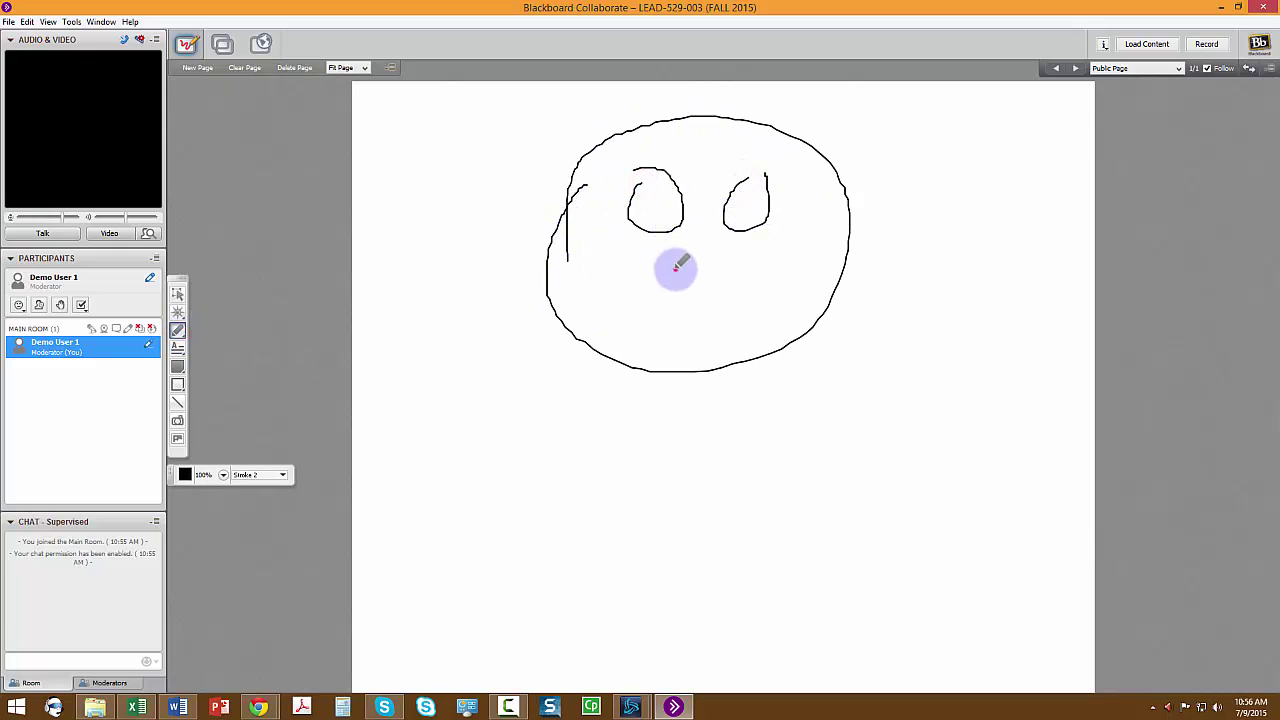
left_click_drag(675, 266, 768, 270)
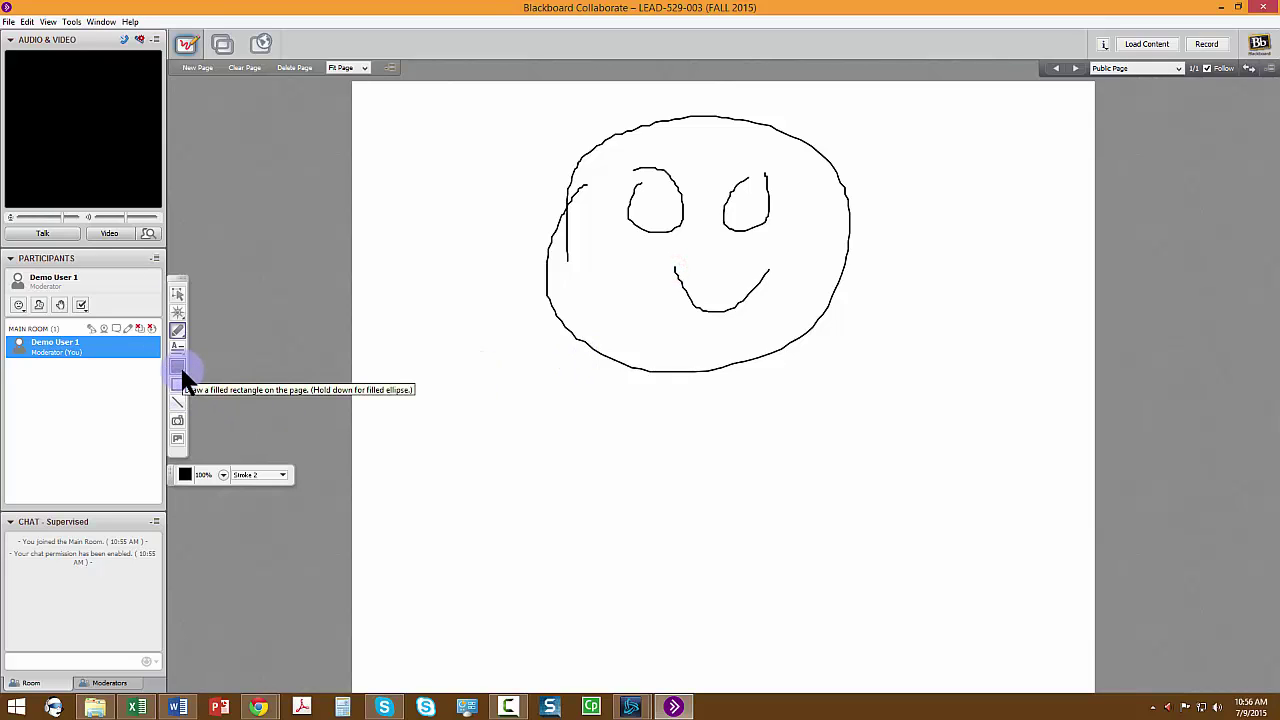
Draw four black filled rectangles of different sizes on the whiteboard below the smiley face.
left_click(180, 369)
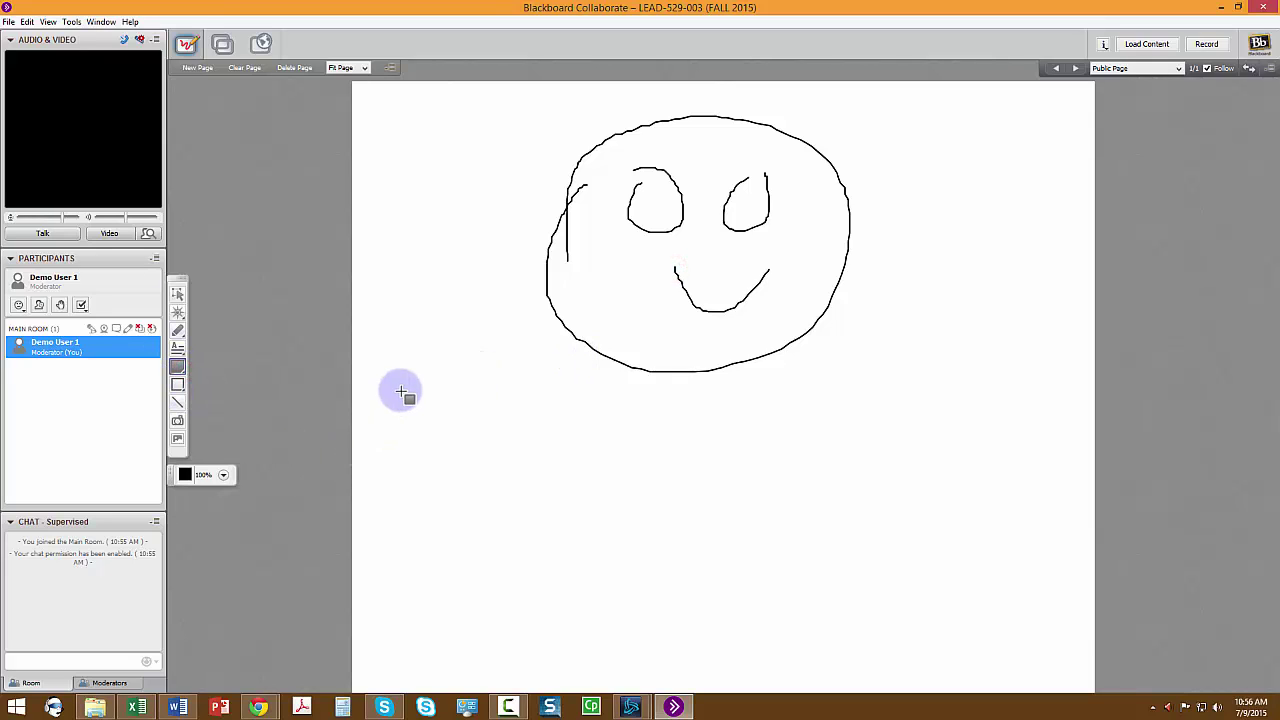
left_click_drag(399, 389, 518, 508)
left_click_drag(906, 492, 1022, 585)
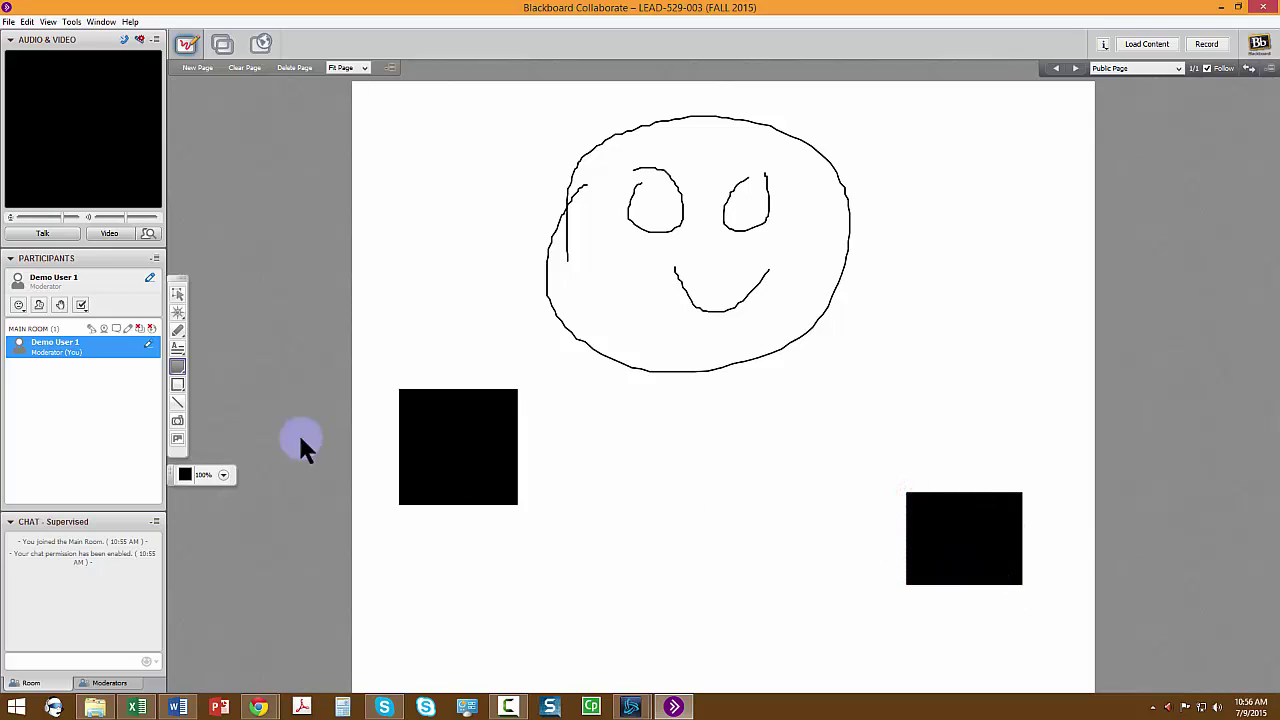
left_click(177, 384)
left_click_drag(626, 493, 712, 541)
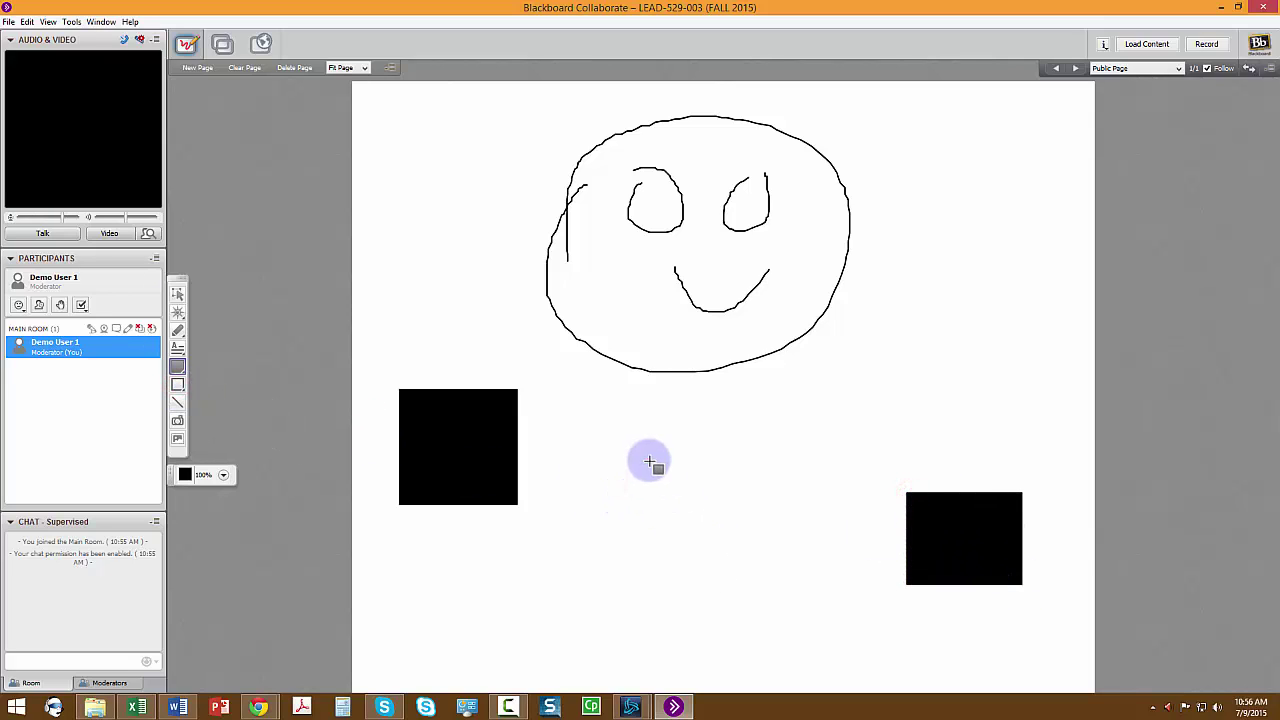
left_click_drag(649, 456, 613, 478)
left_click_drag(588, 520, 586, 580)
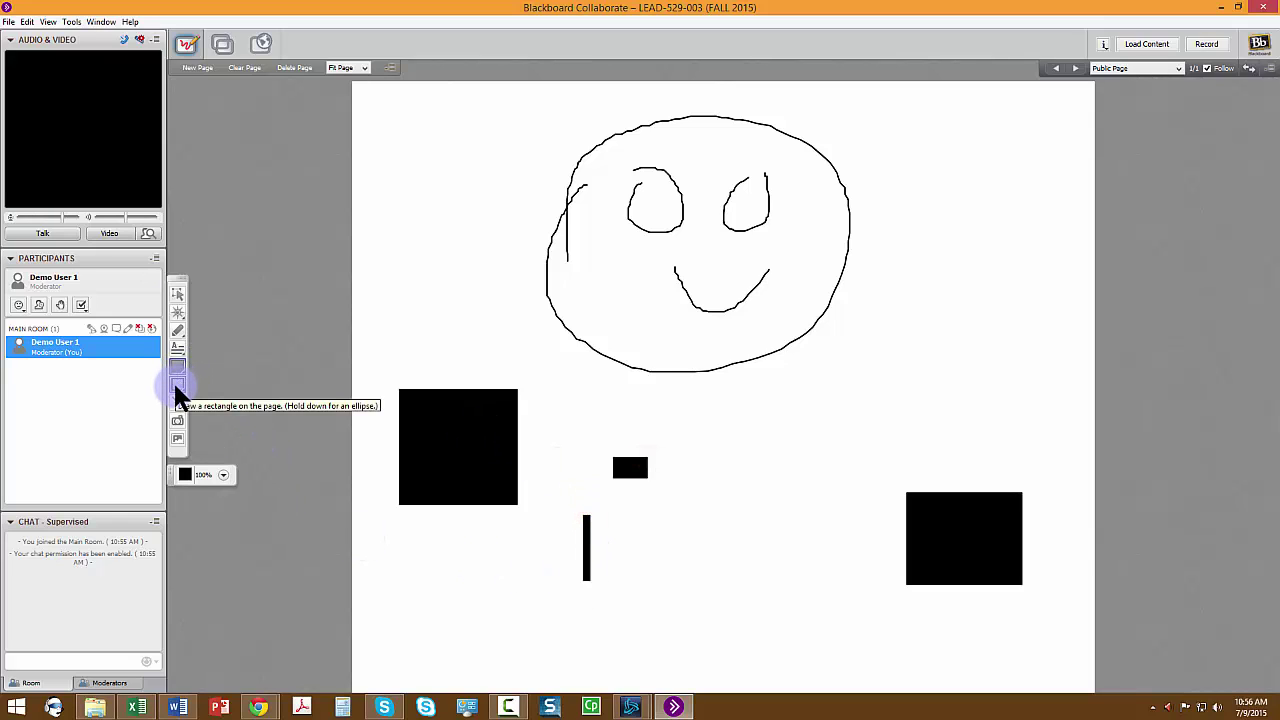
Draw two unfilled ellipses on the whiteboard, one beside and one above the large filled rectangle near the page's right edge.
mouse_move(177, 395)
left_mouse_down()
mouse_move(245, 408)
mouse_move(195, 388)
left_mouse_up()
mouse_move(698, 453)
left_mouse_down()
mouse_move(846, 537)
mouse_move(849, 571)
left_mouse_up()
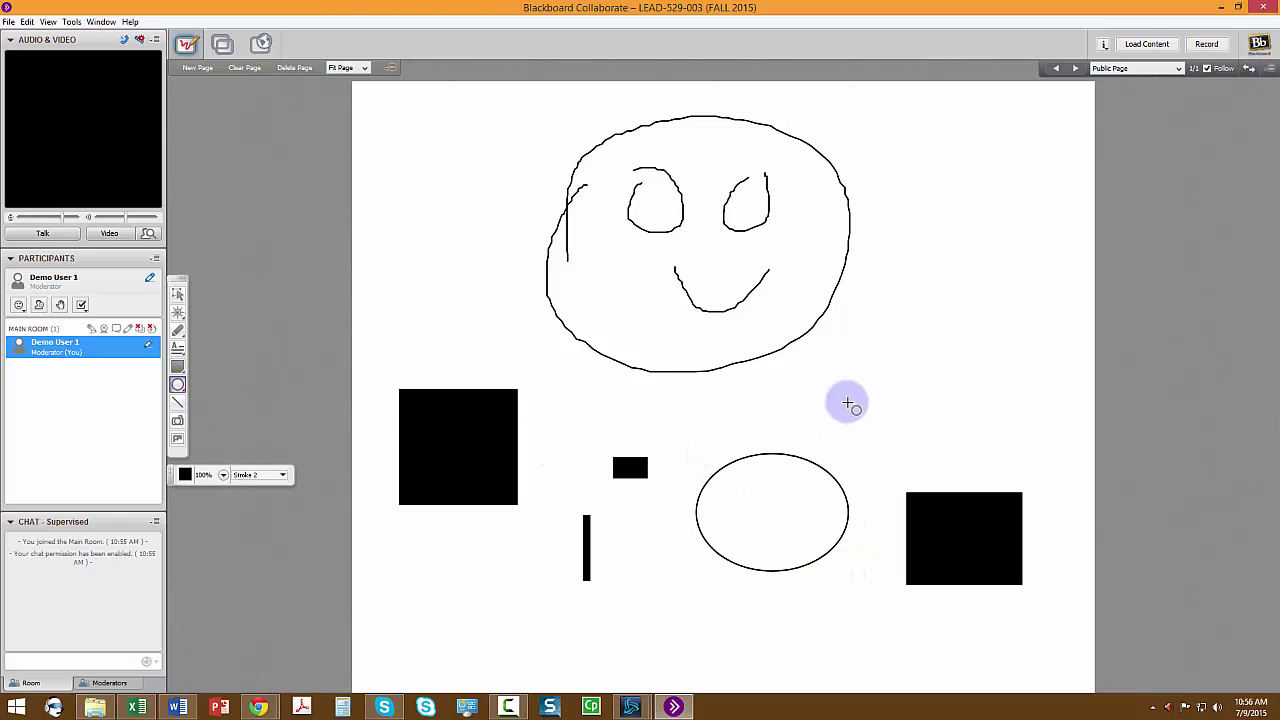
left_click_drag(888, 340, 1030, 415)
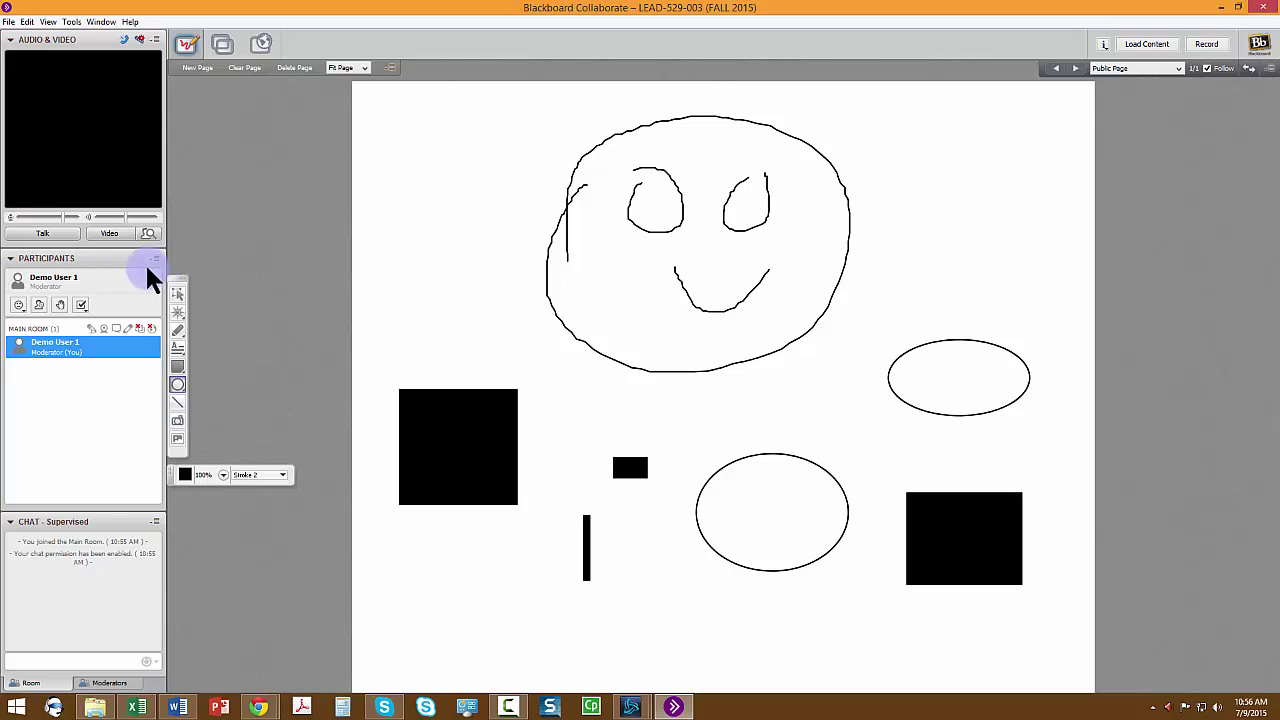
Select all the drawn objects on the whiteboard page and delete them.
left_click(181, 294)
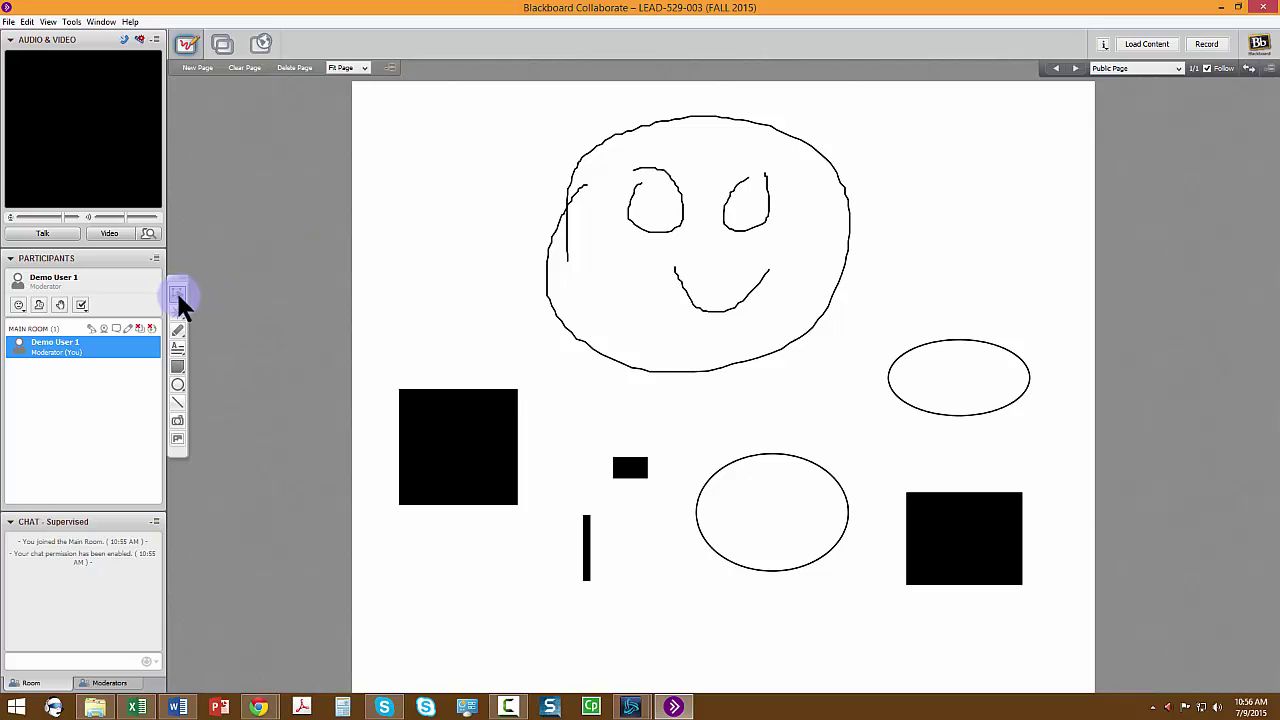
left_click_drag(391, 98, 1048, 672)
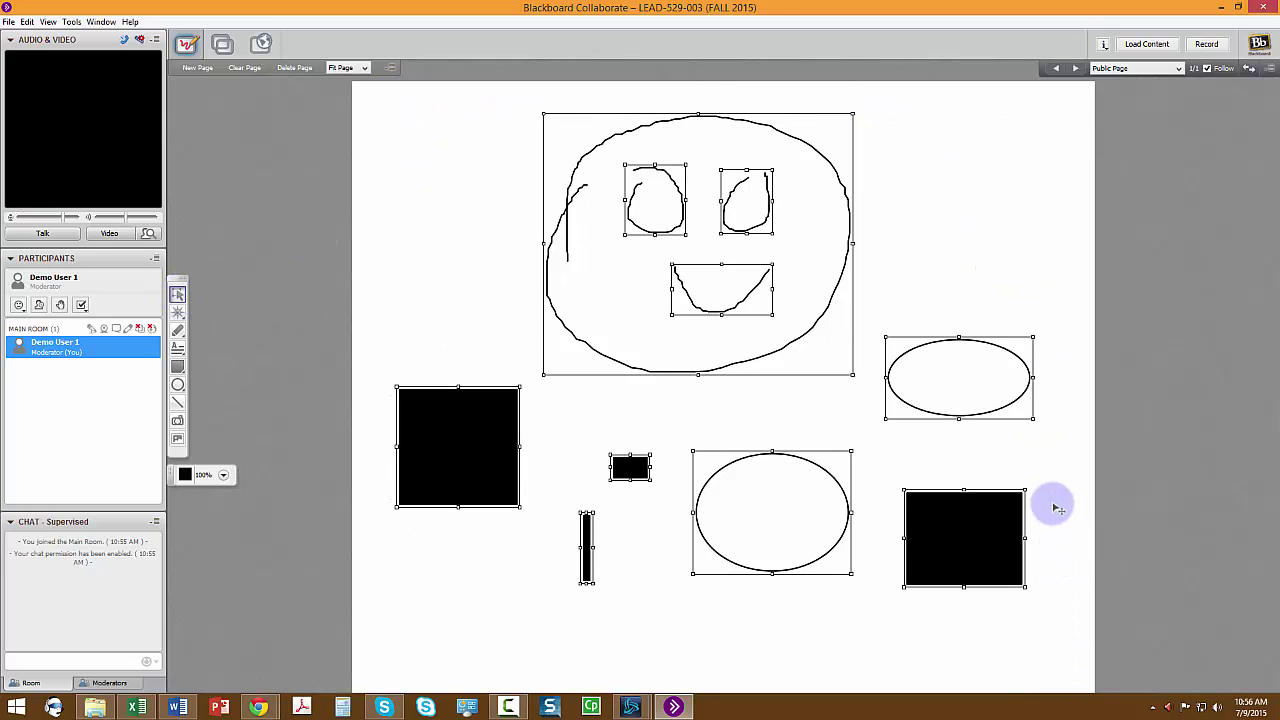
key("Delete")
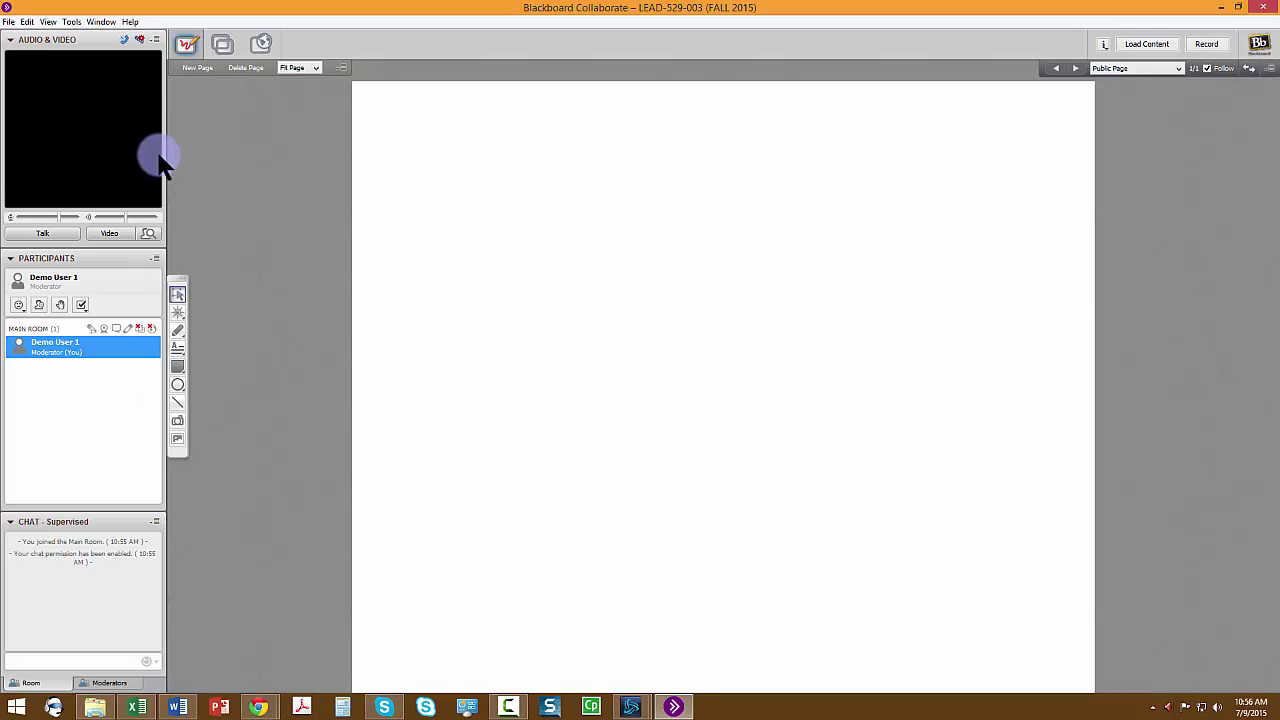
Start the Audio Setup Wizard, use Headphones (Razer Kraken USB) as the output device and play the test message.
left_click(139, 42)
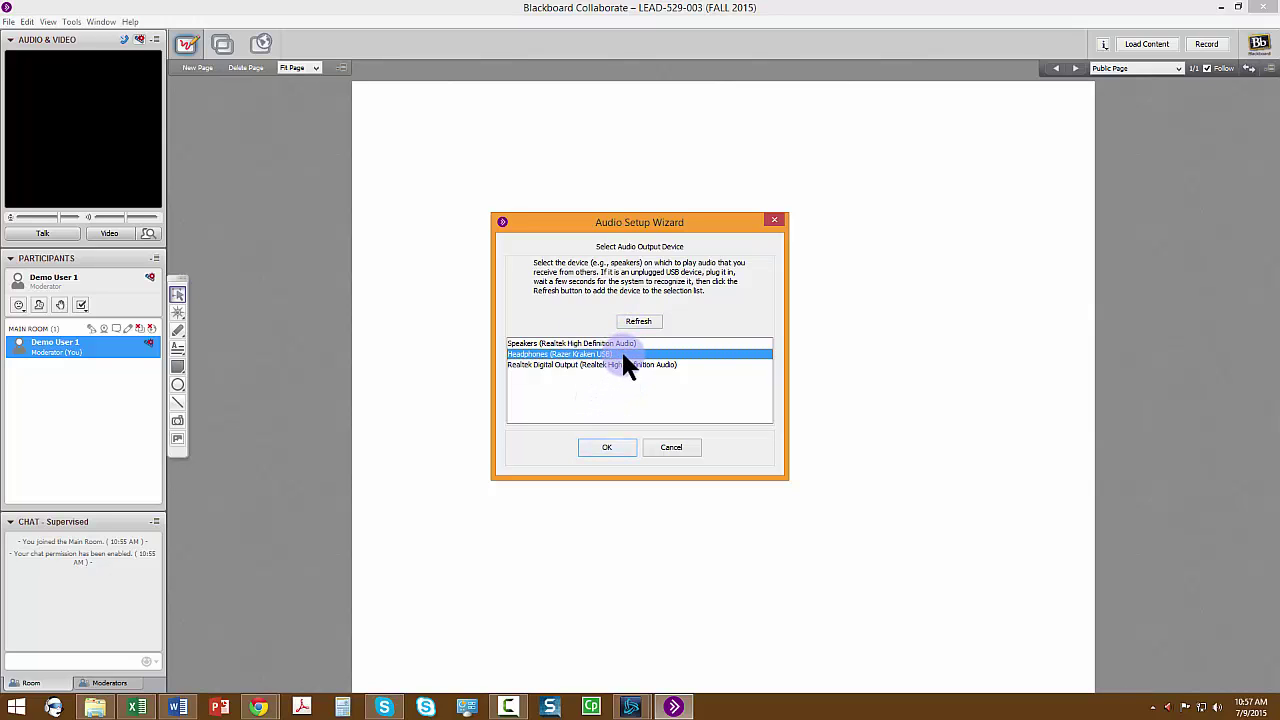
left_click(621, 449)
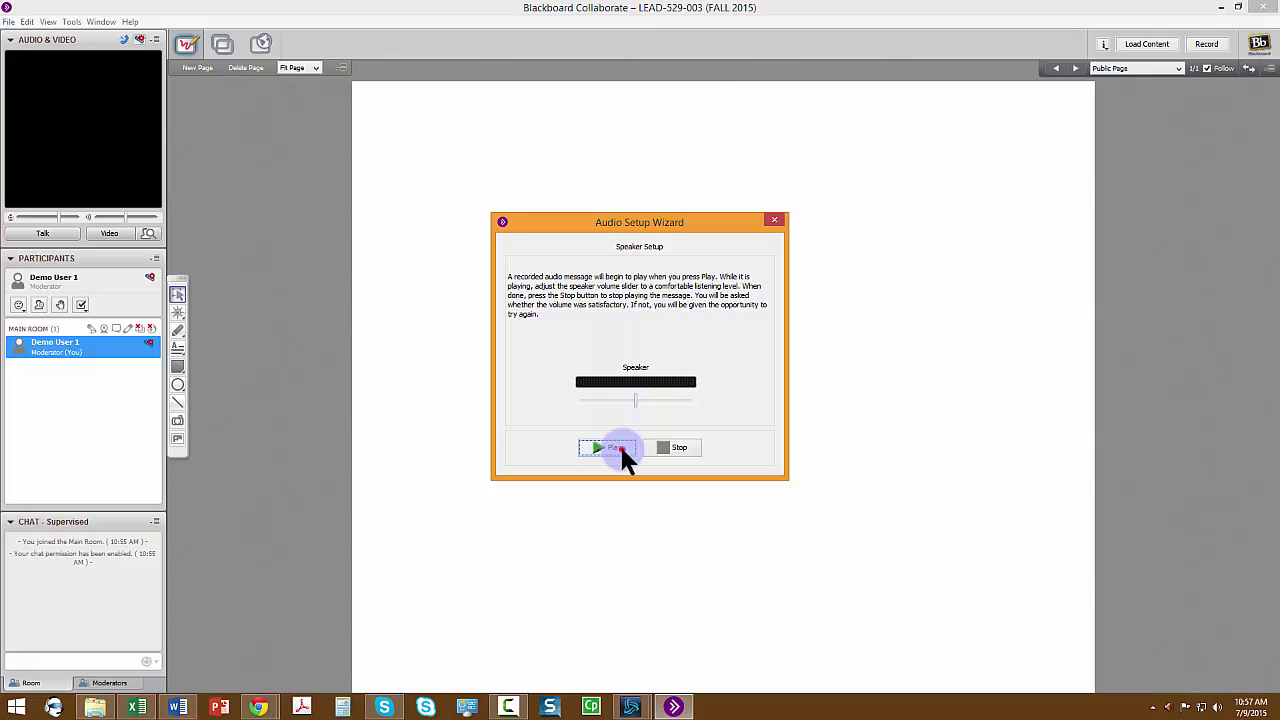
left_click(621, 449)
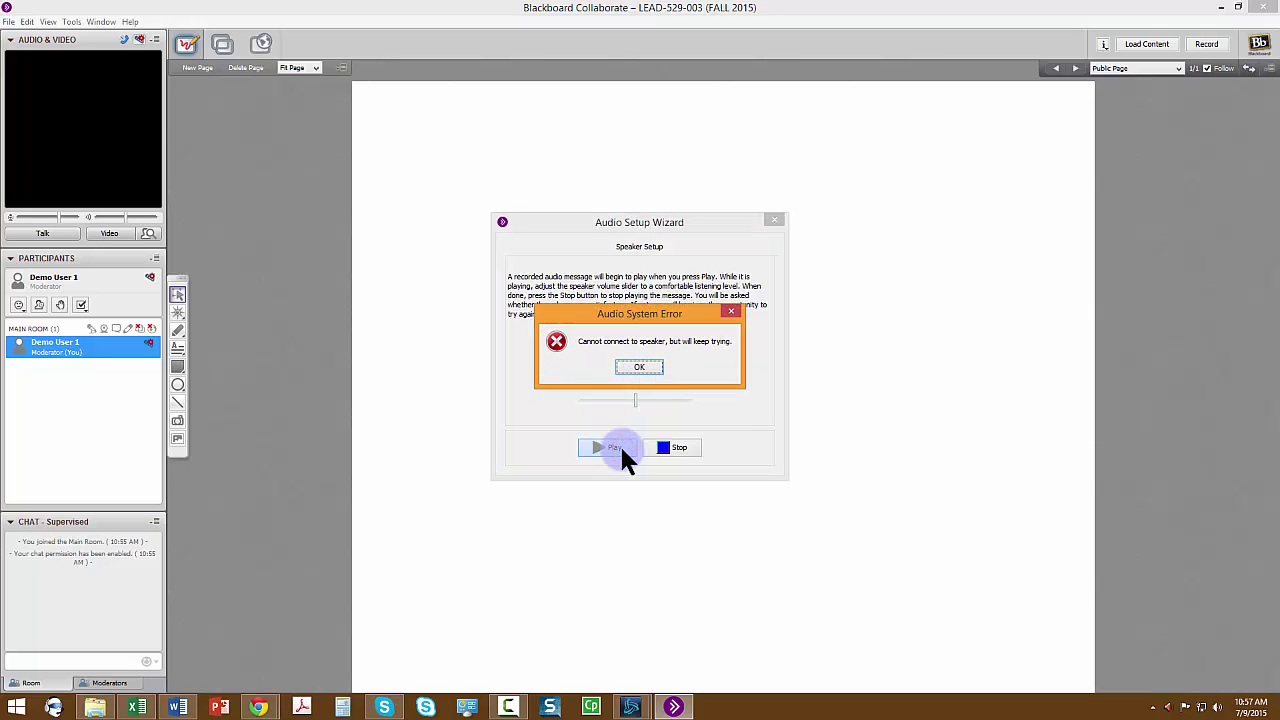
left_click(639, 366)
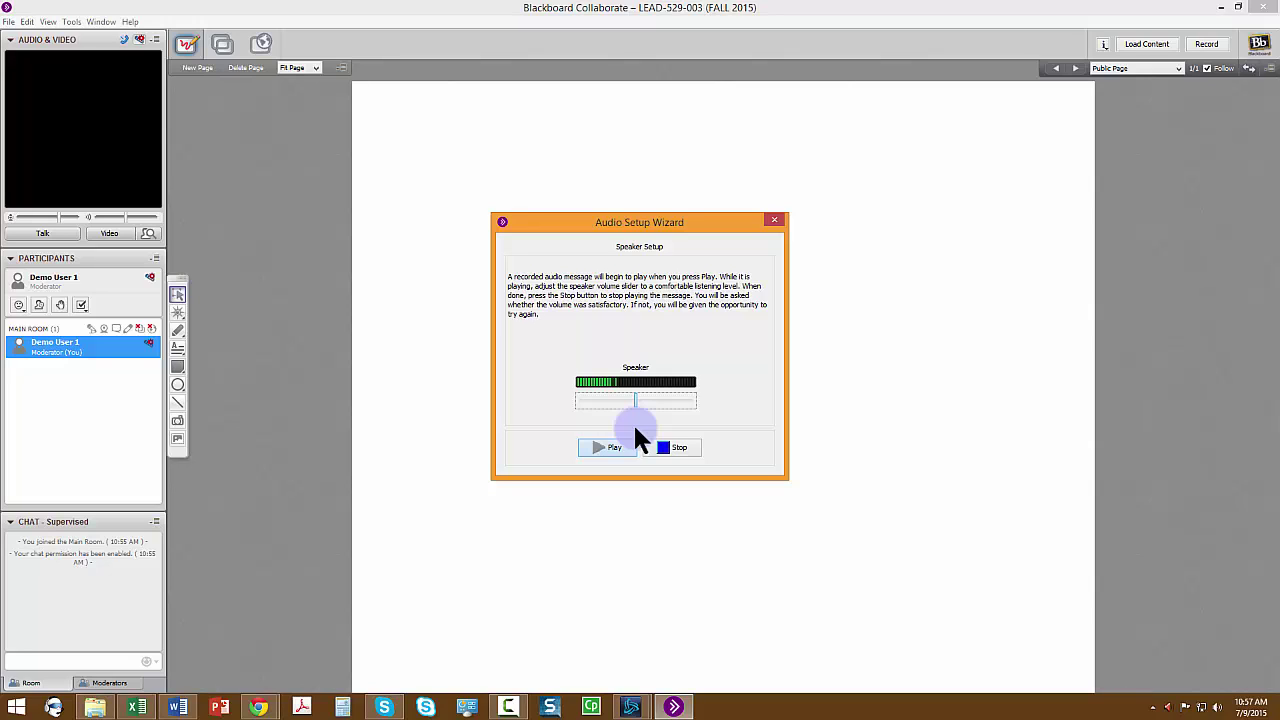
Adjust the speaker volume to just below the middle during playback, stop the message and confirm the listening level.
mouse_move(635, 394)
left_mouse_down()
mouse_move(666, 393)
mouse_move(620, 393)
left_mouse_up()
left_click_drag(589, 395, 630, 404)
left_click(680, 450)
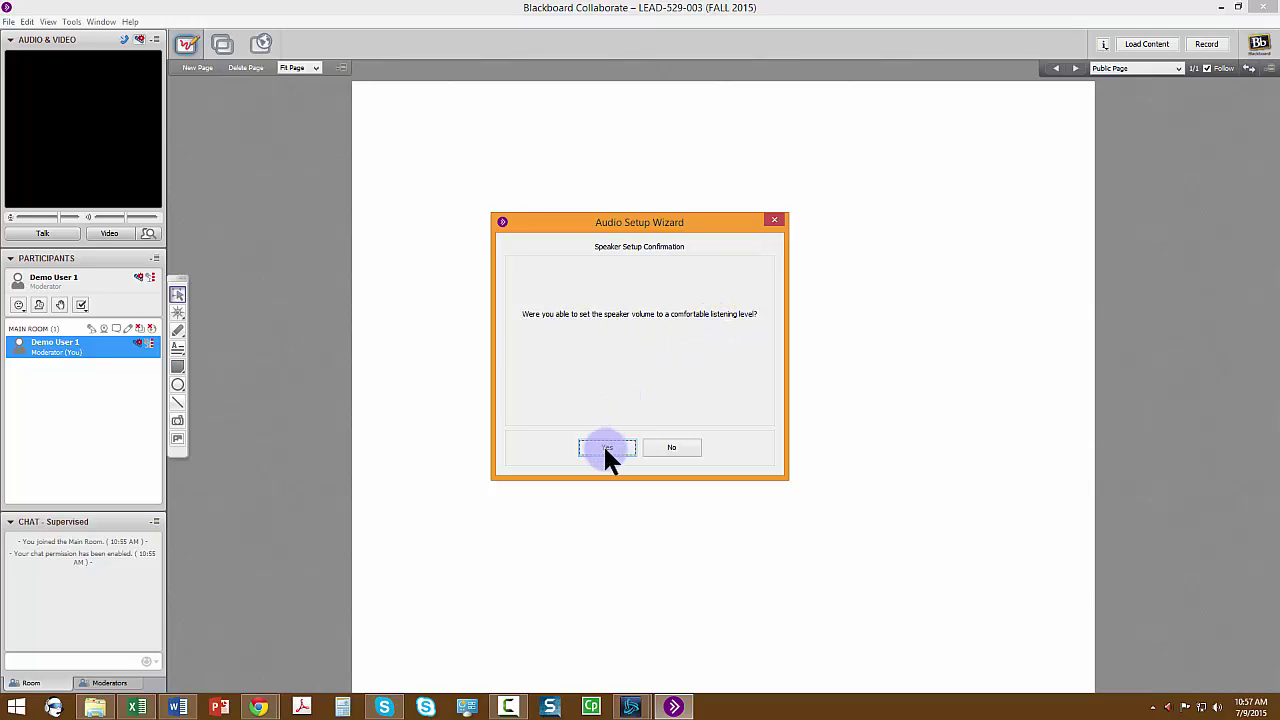
left_click(605, 448)
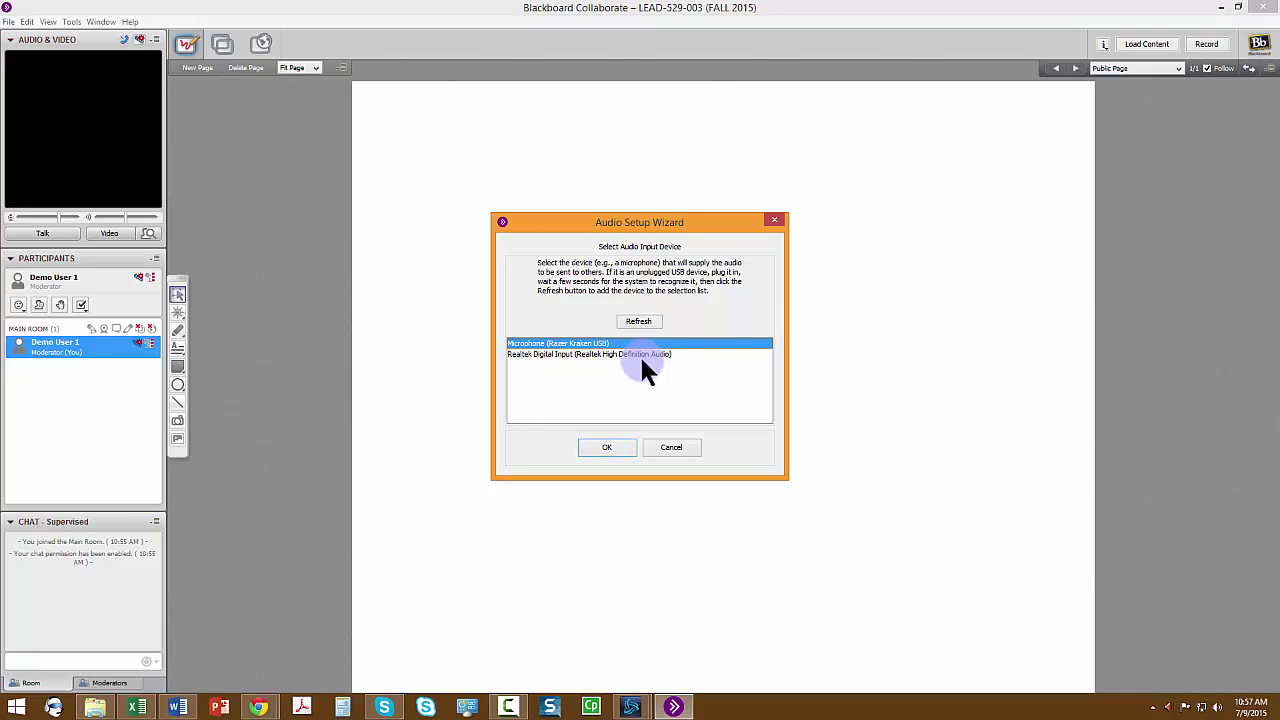
Select Microphone (Razer Kraken USB) as the audio input device and record a voice test while slightly raising the microphone volume.
left_click(594, 343)
left_click(606, 445)
left_click(610, 446)
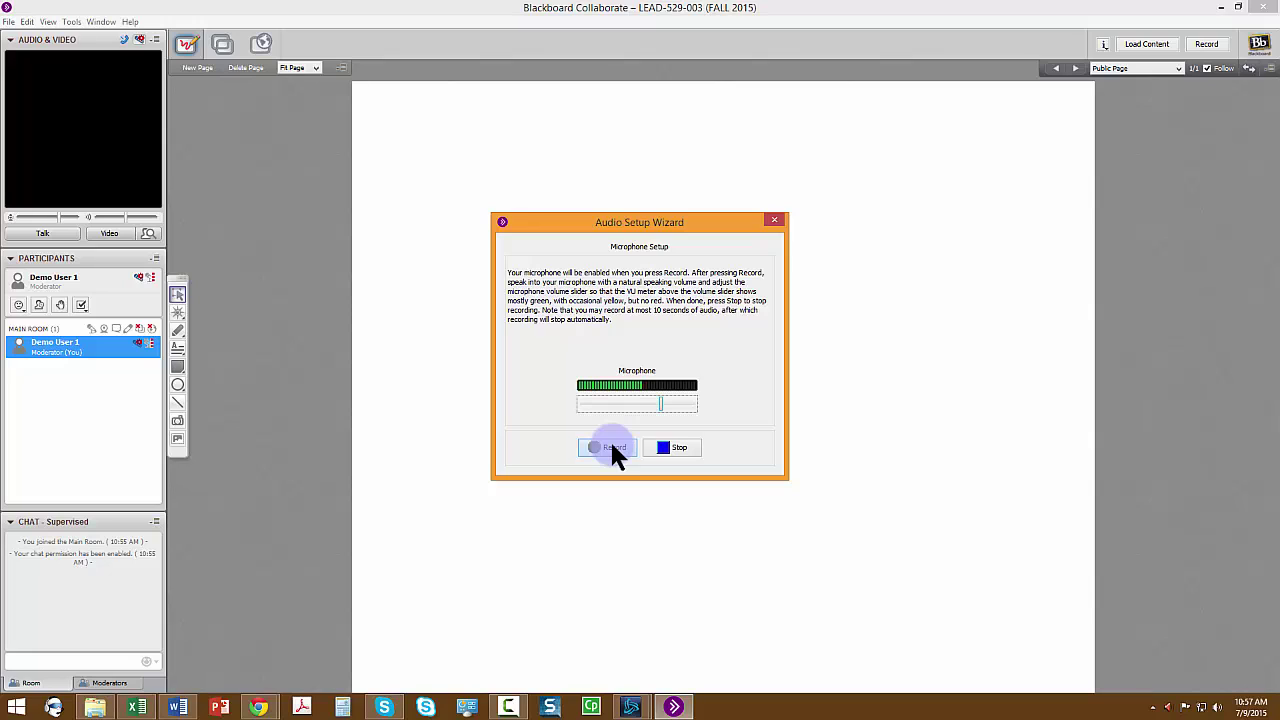
left_click(661, 404)
mouse_move(661, 404)
left_mouse_down()
mouse_move(681, 399)
mouse_move(625, 406)
mouse_move(672, 404)
left_mouse_up()
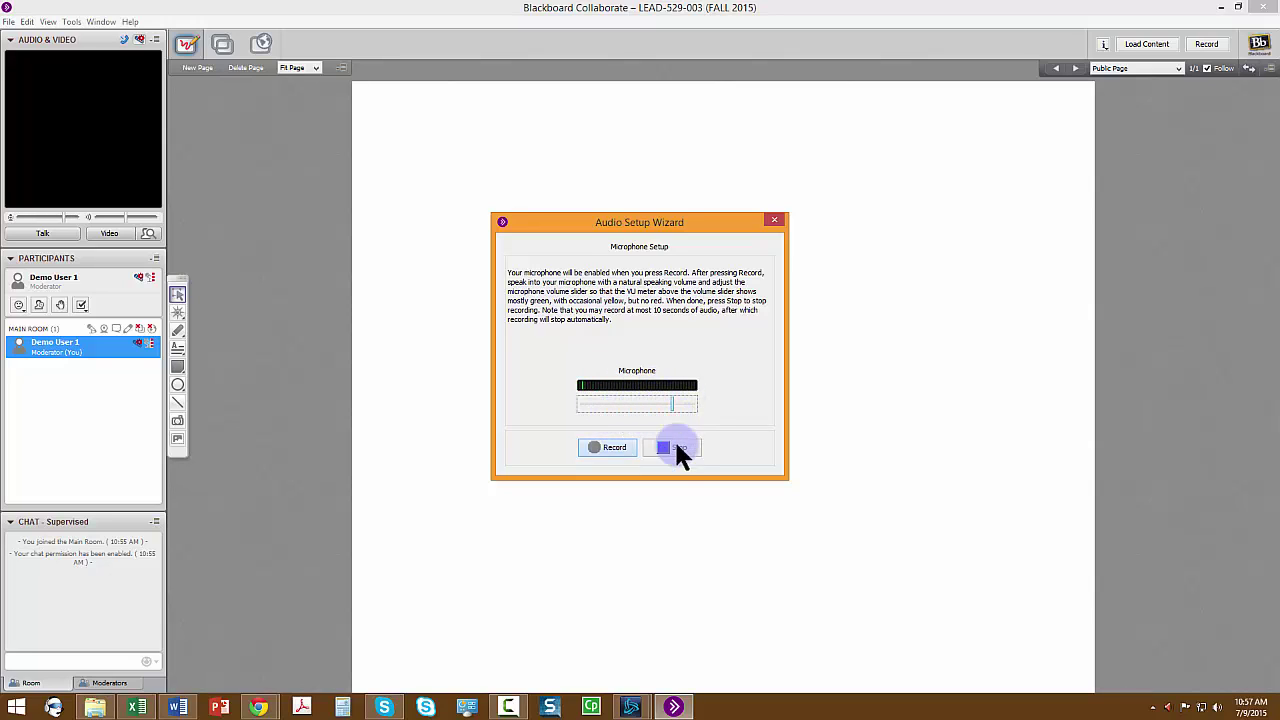
left_click(680, 448)
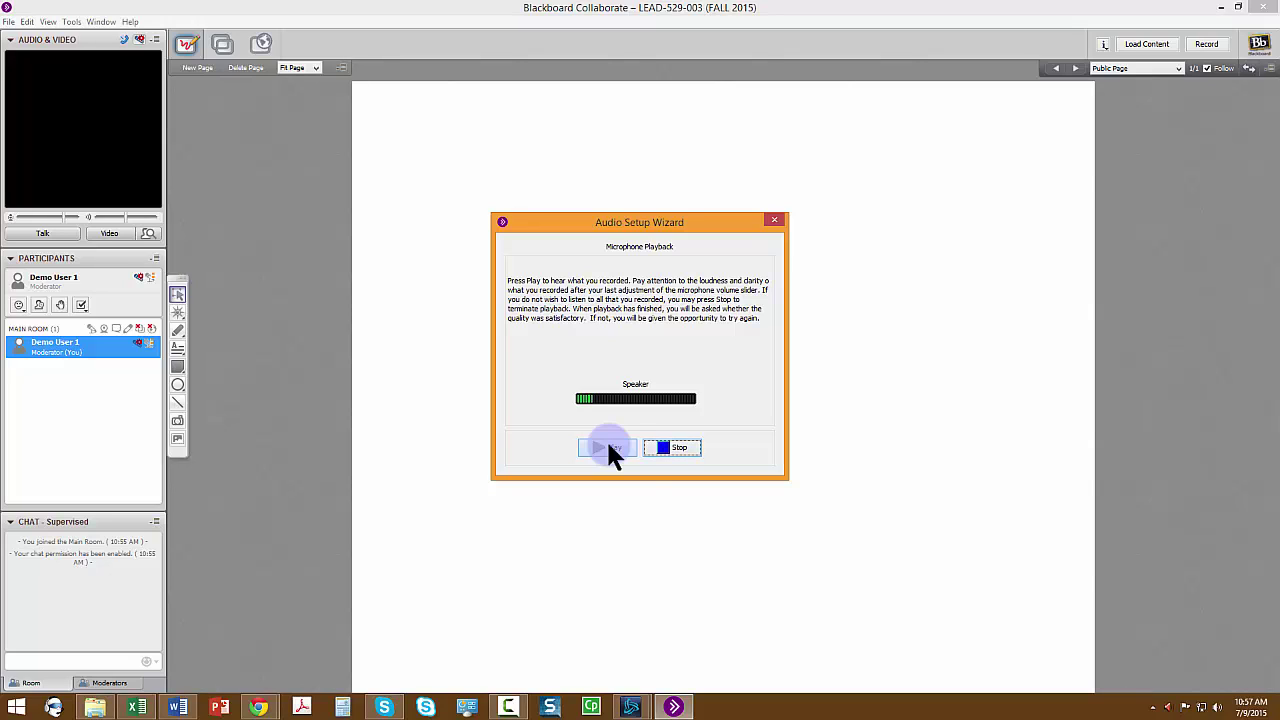
Stop the playback of the recorded voice, confirm the microphone volume and finish the audio setup.
left_click(660, 452)
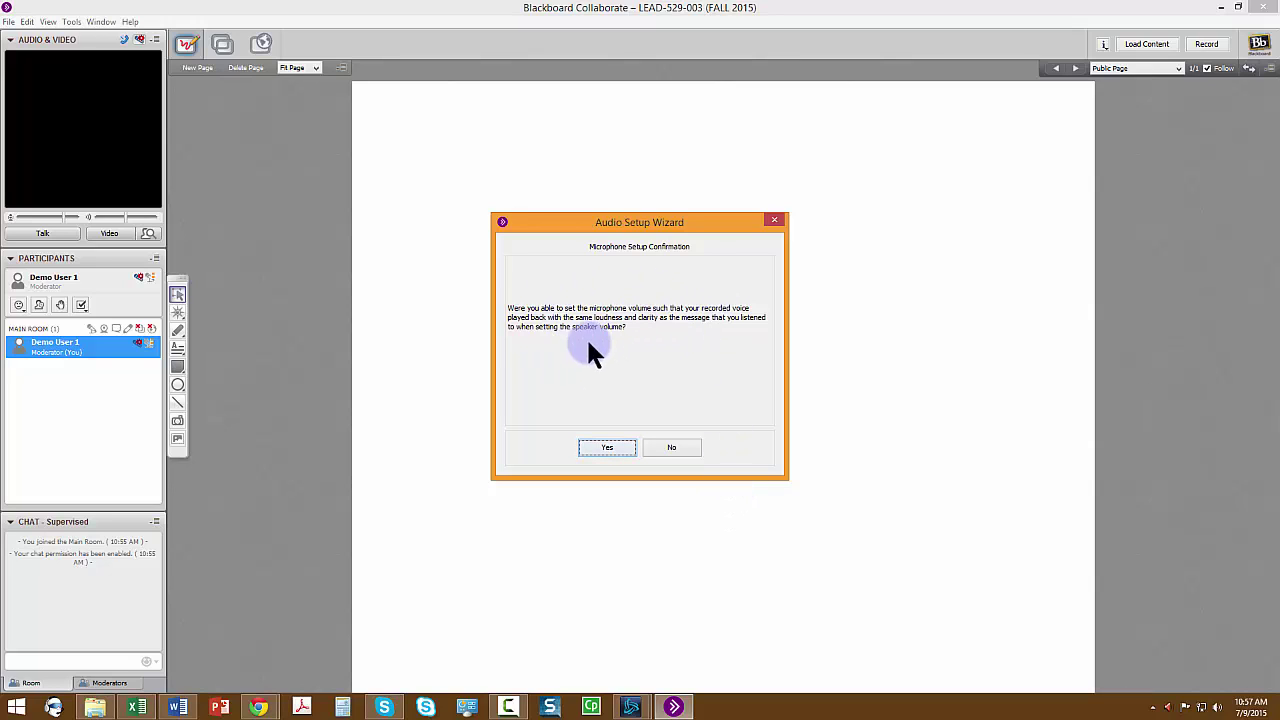
left_click(603, 448)
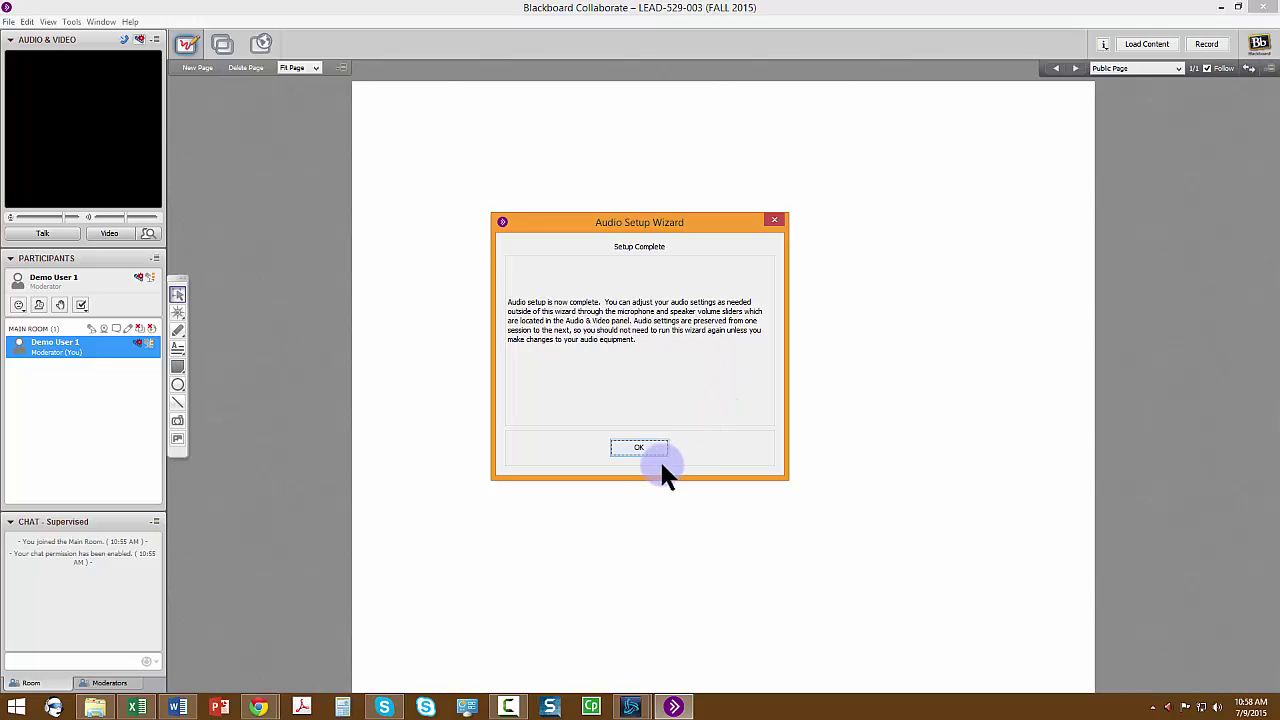
left_click(645, 450)
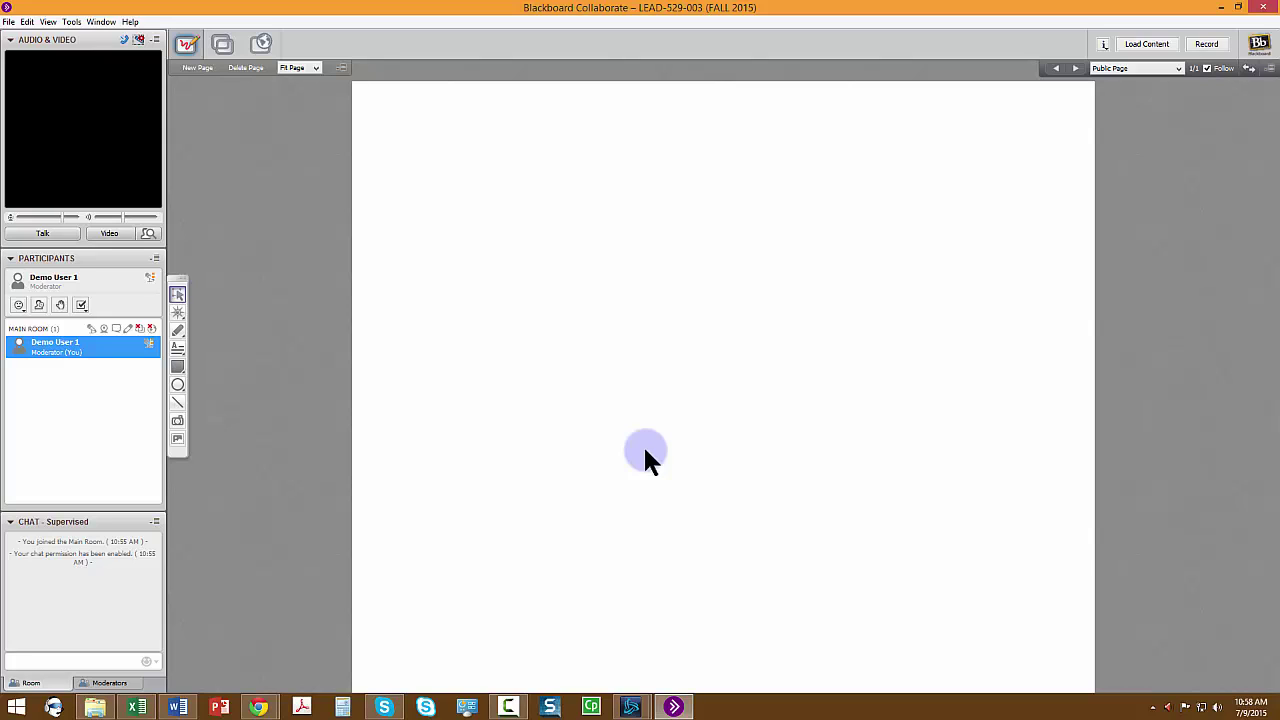
Turn the microphone on to demonstrate talking in the session and switch it off again.
left_click(61, 236)
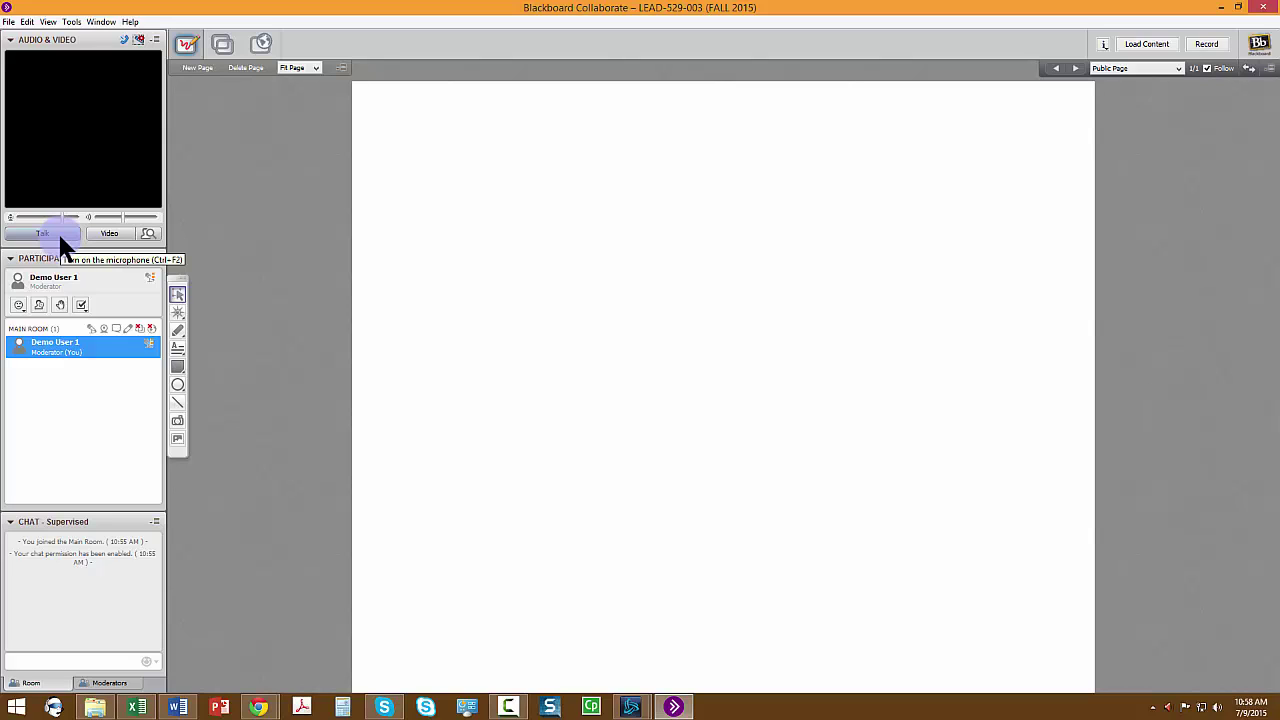
left_click(59, 237)
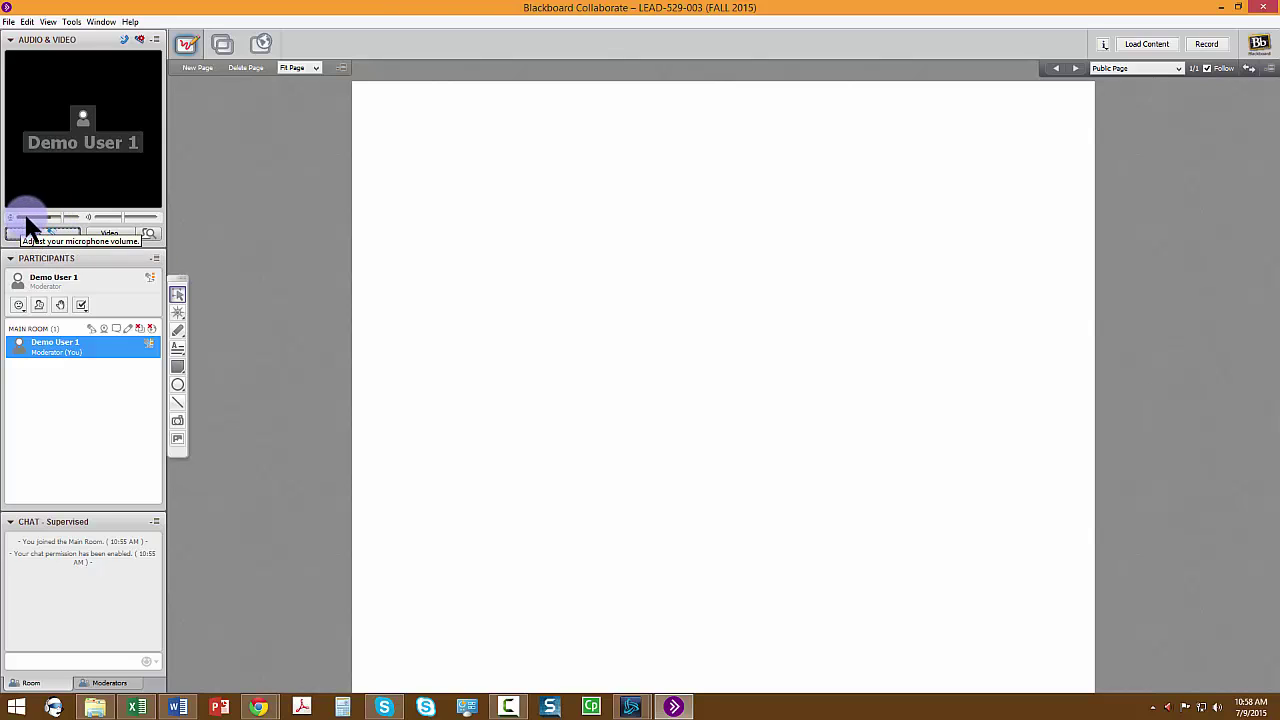
mouse_move(52, 226)
left_mouse_down()
mouse_move(14, 222)
mouse_move(60, 228)
left_mouse_up()
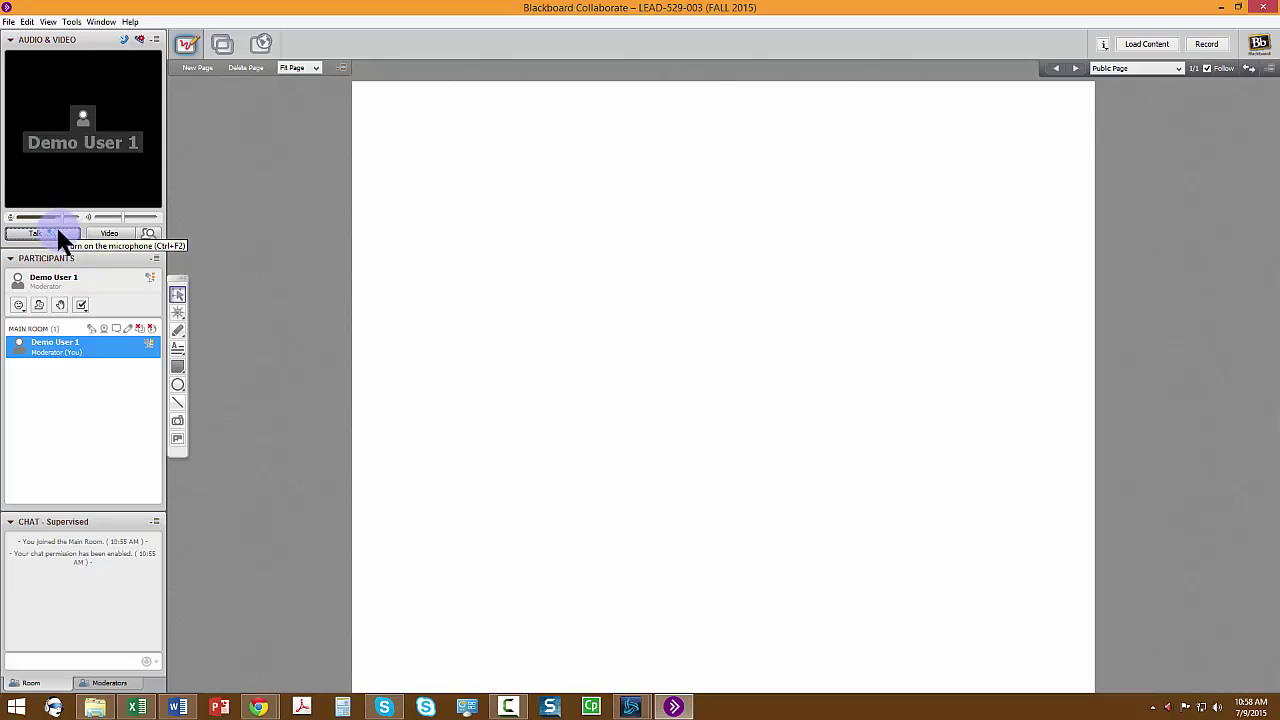
left_click(48, 234)
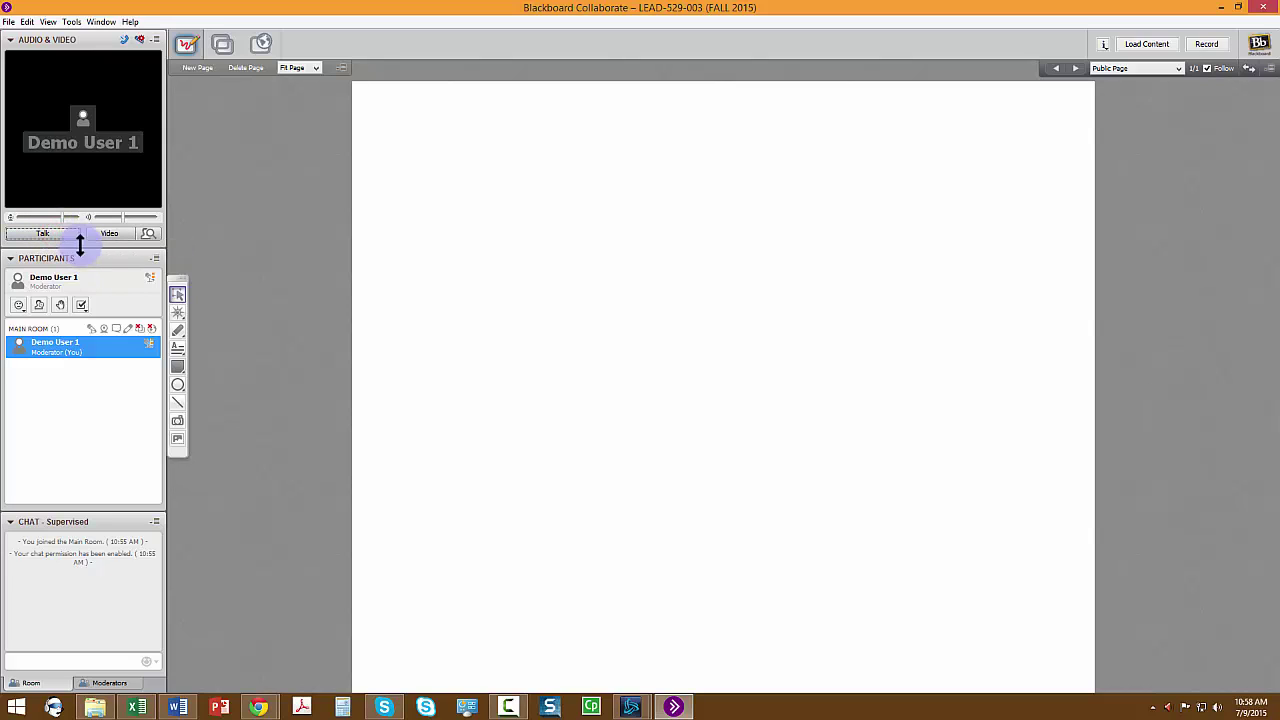
left_click(37, 234)
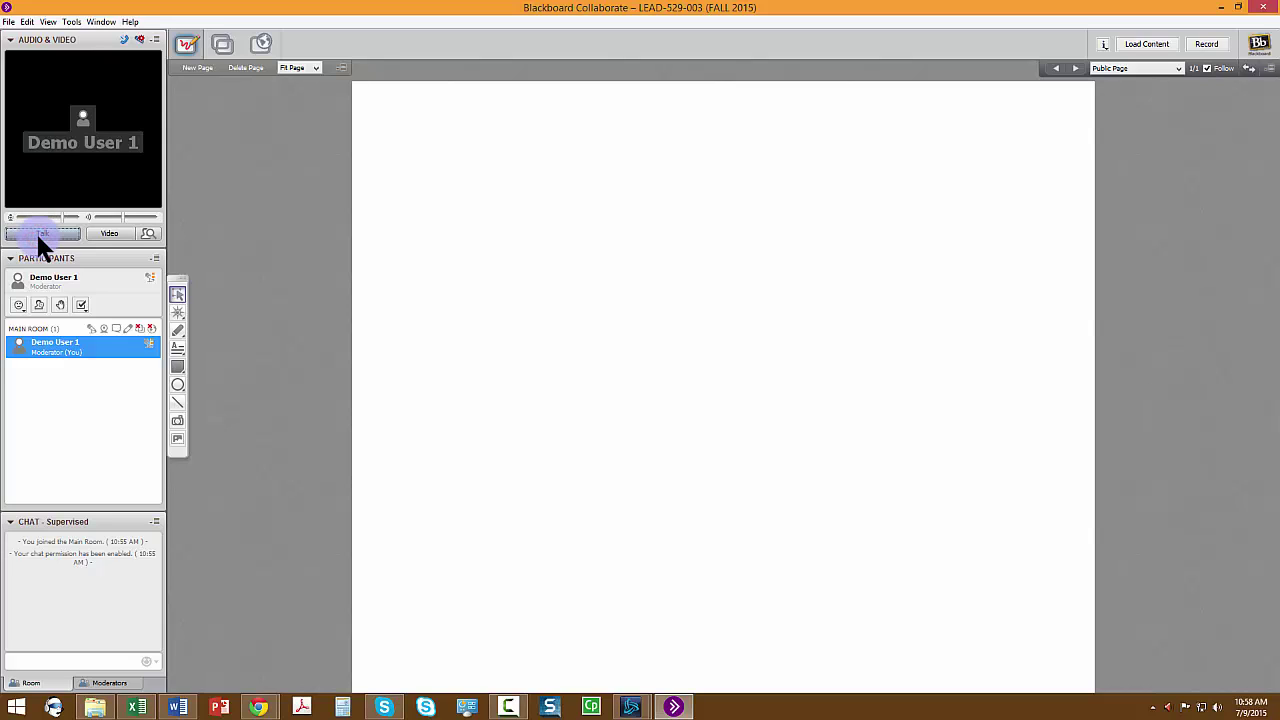
left_click(37, 234)
left_click(120, 352)
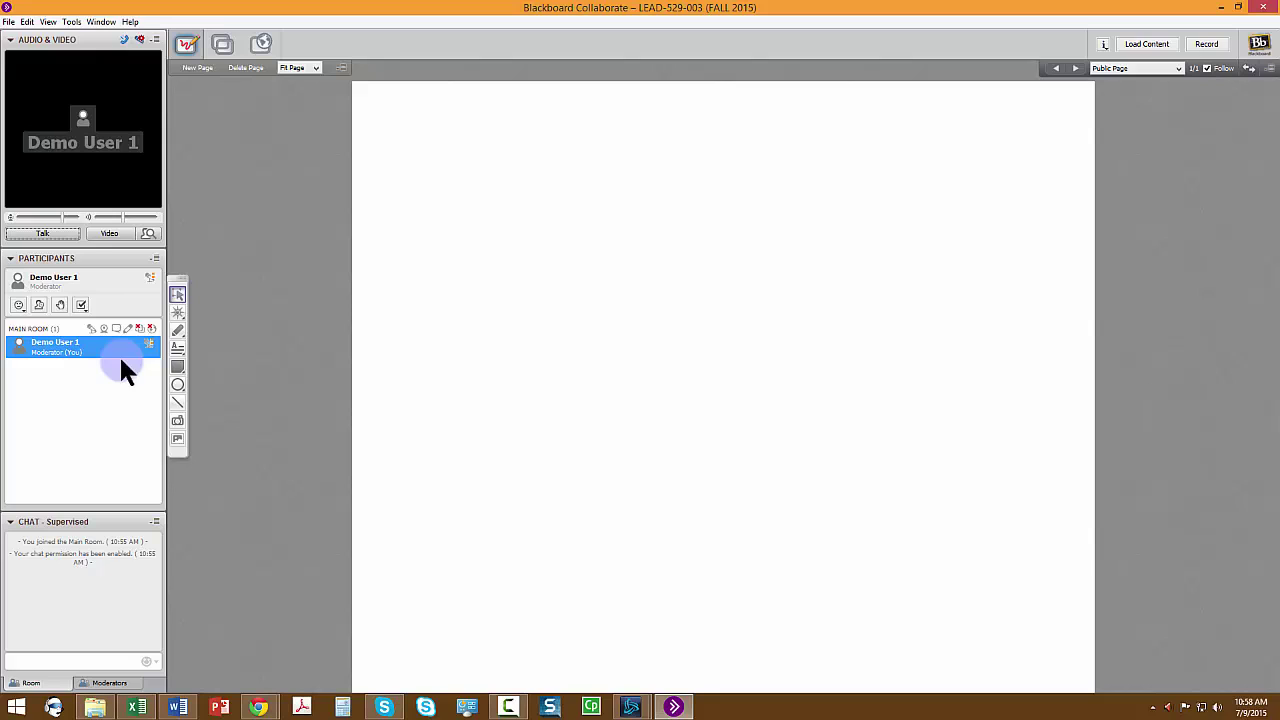
Examine the poll response choices Yes, No and None for participants.
left_click(81, 305)
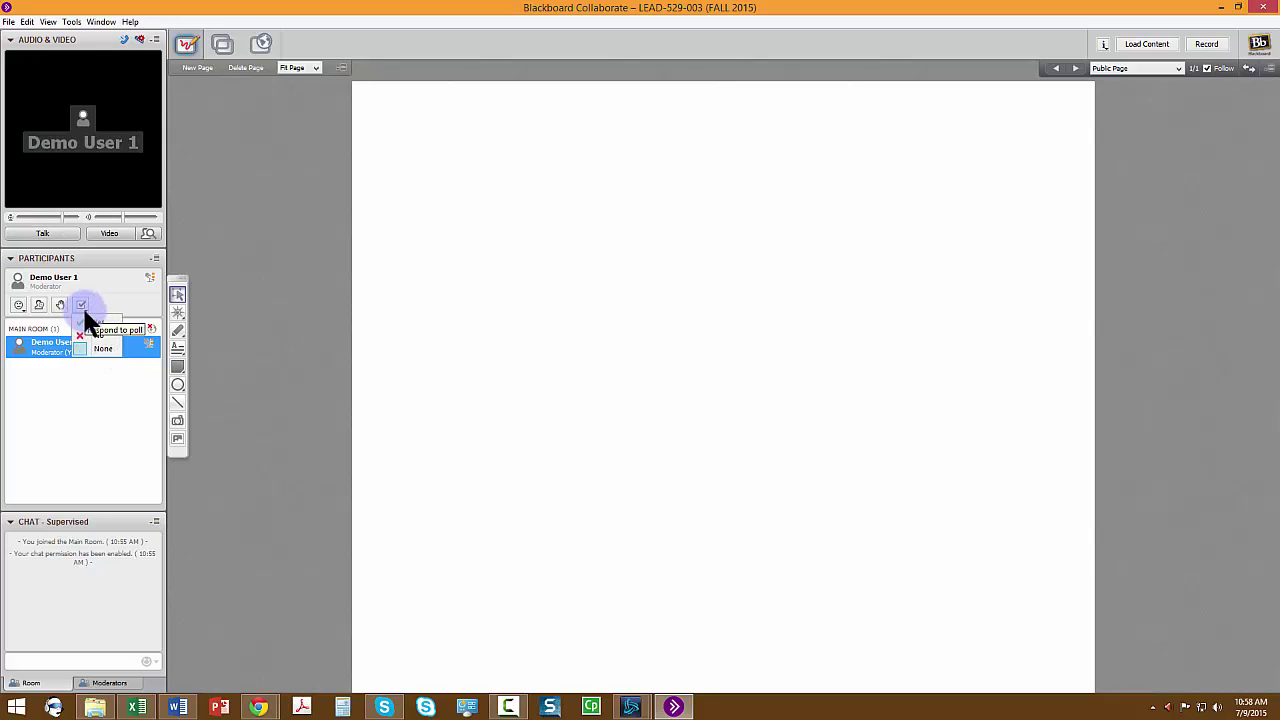
left_click(99, 323)
left_click(90, 300)
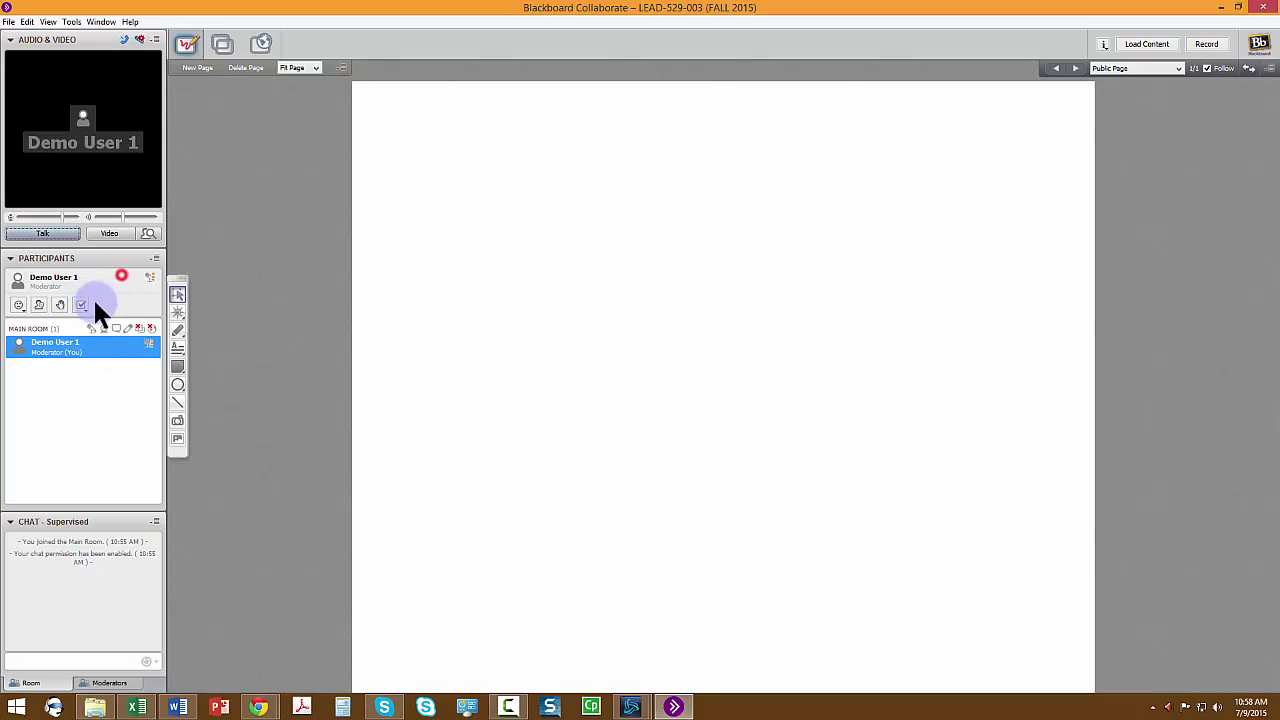
left_click(84, 308)
left_click(97, 324)
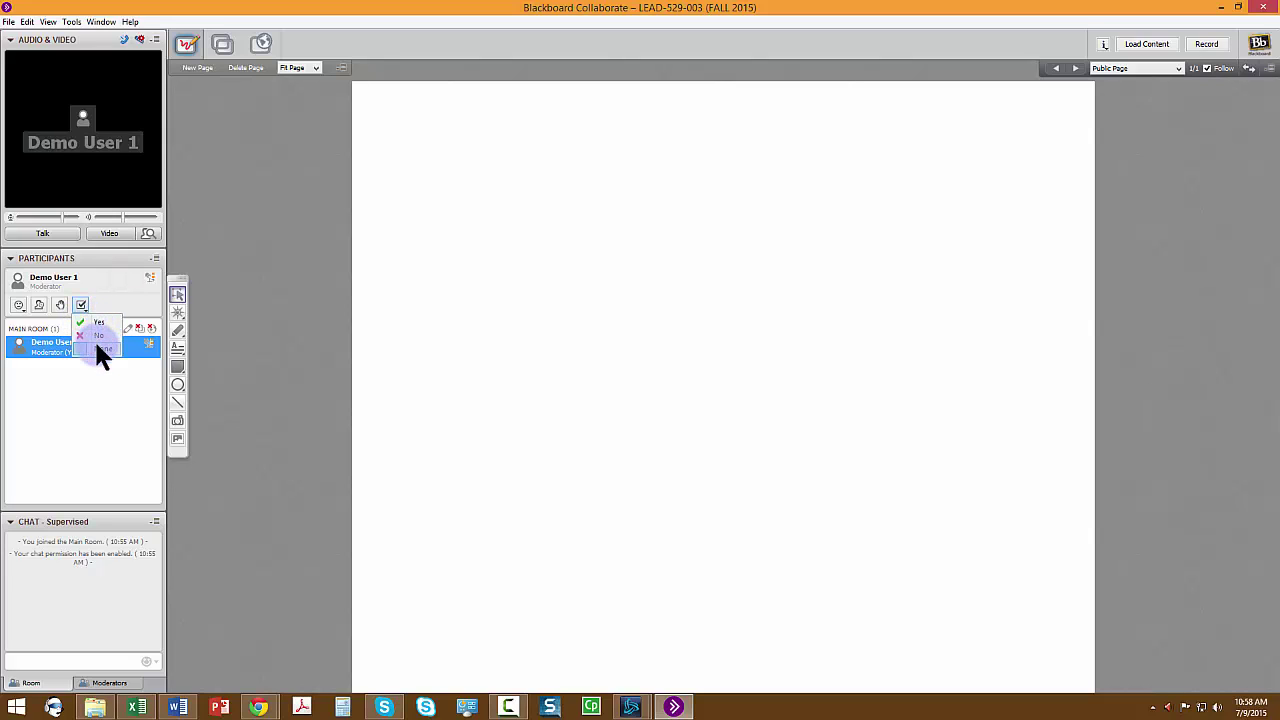
Examine the emoticon feedback options, from Smiley Face and Applause to Slower and Faster, and close the list.
left_click(17, 306)
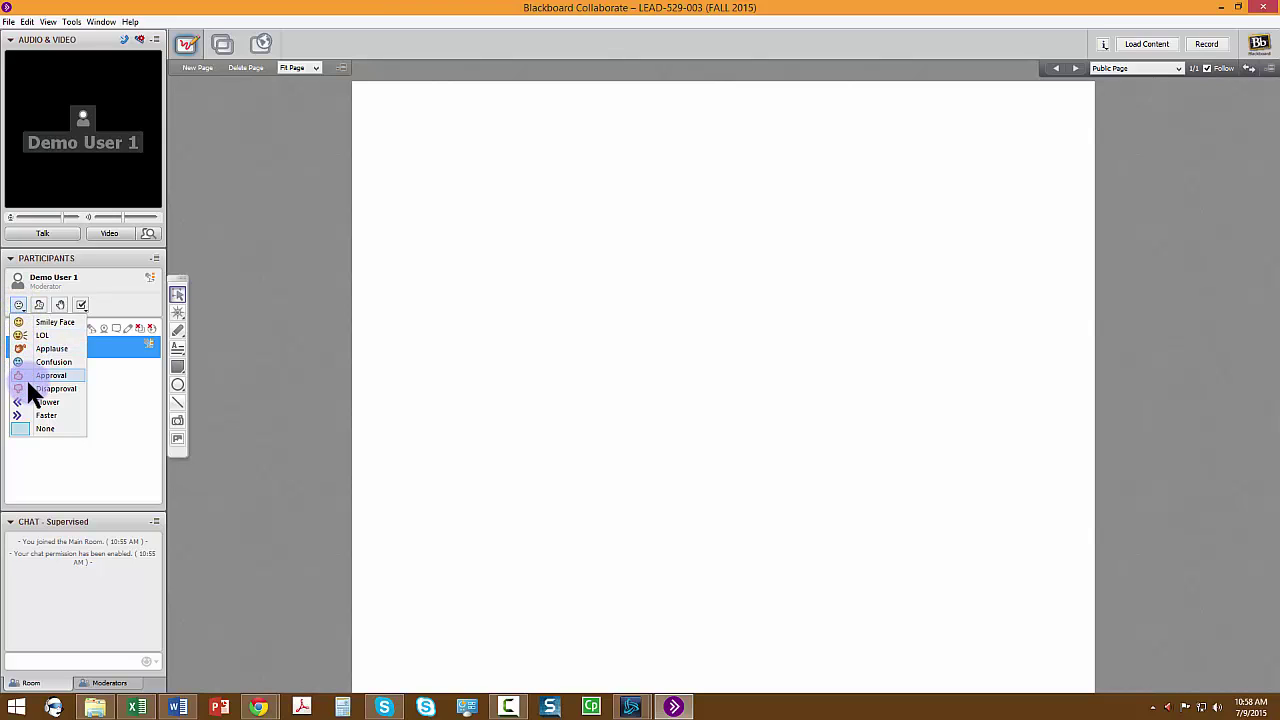
left_click(42, 400)
left_click(143, 422)
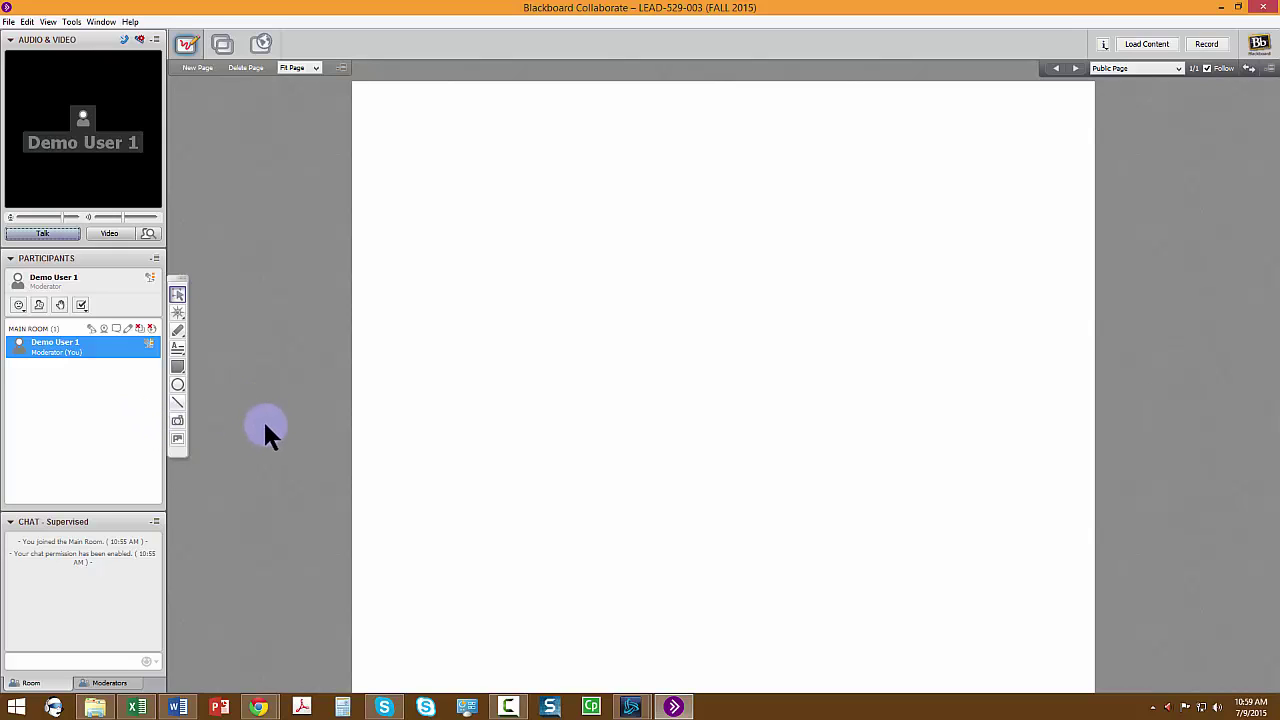
Activate the chat message field, view the permission and moderator options for the listed participant, and close them.
left_click(109, 662)
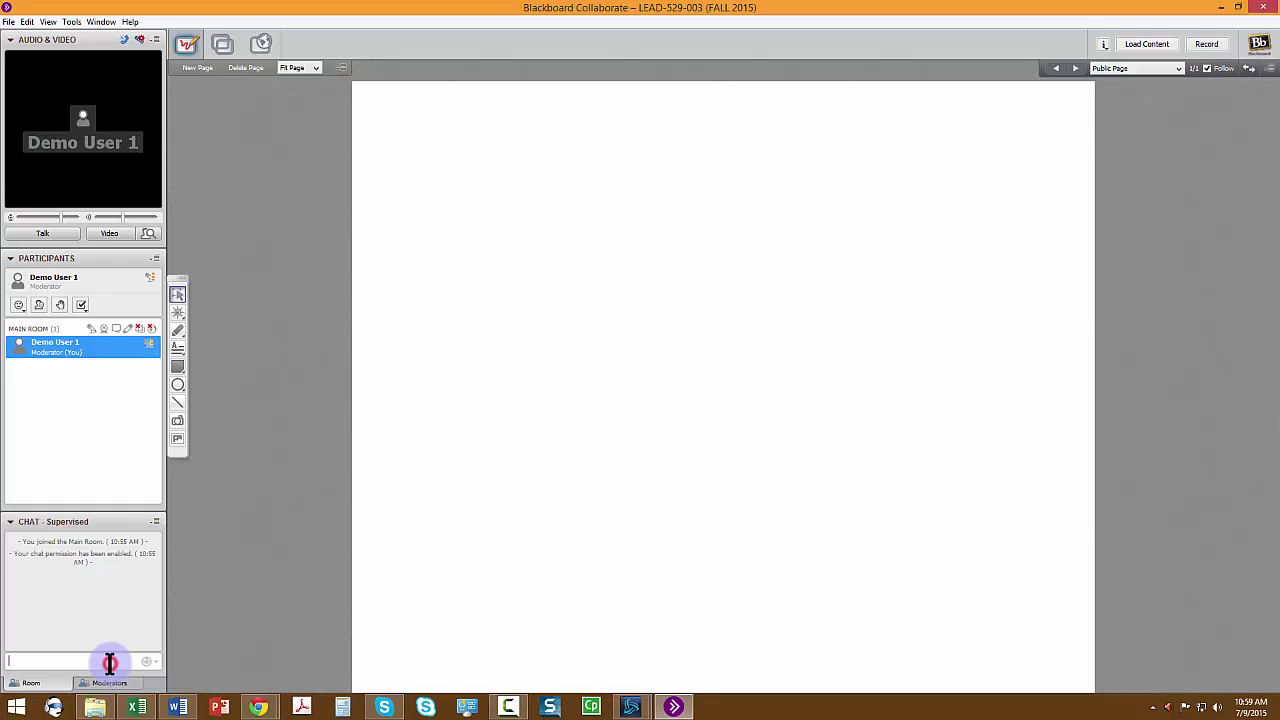
right_click(51, 356)
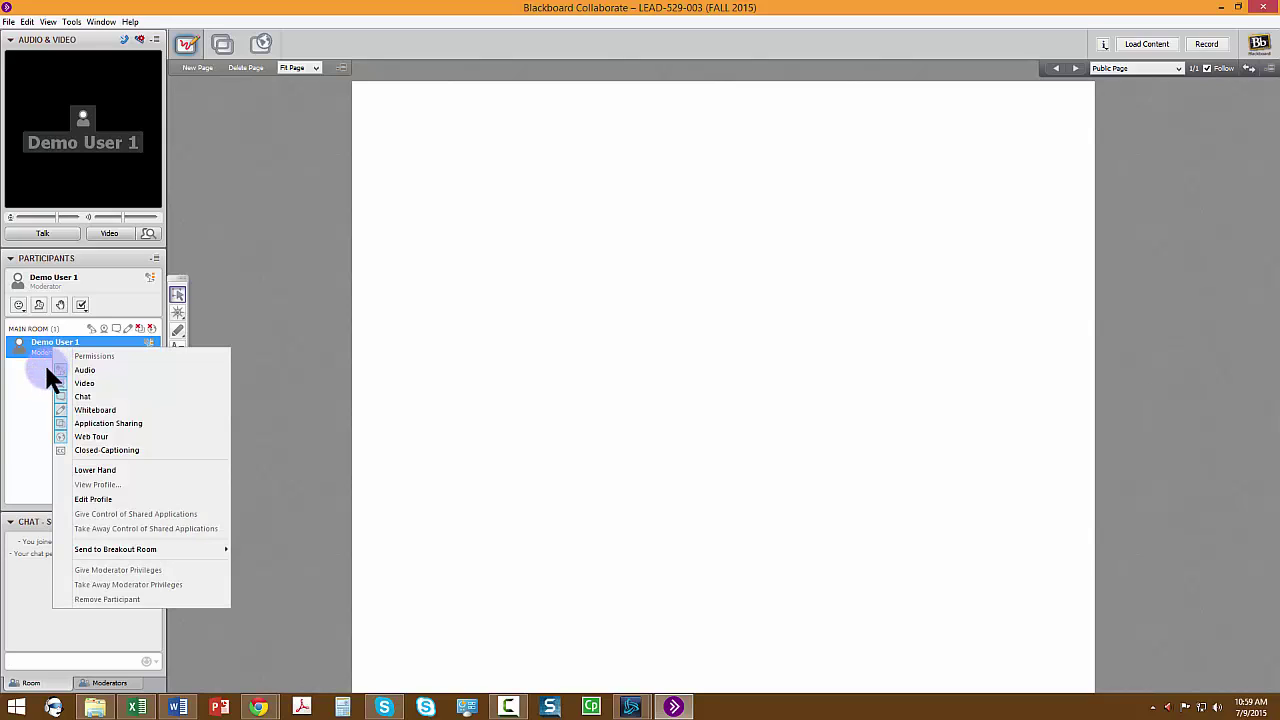
left_click(26, 426)
left_click(48, 372)
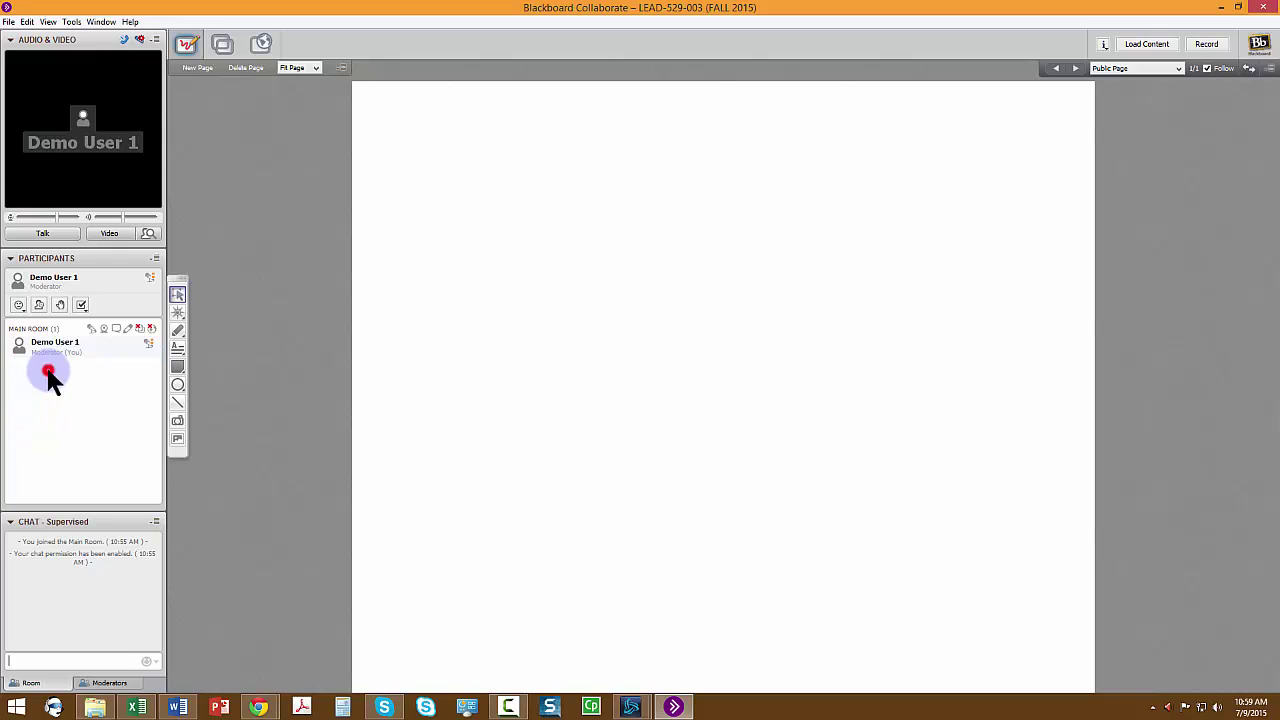
Compare the Moderators and Room chats, ending on Room, and view the available chat emoticons without inserting one.
left_click(102, 686)
left_click(32, 684)
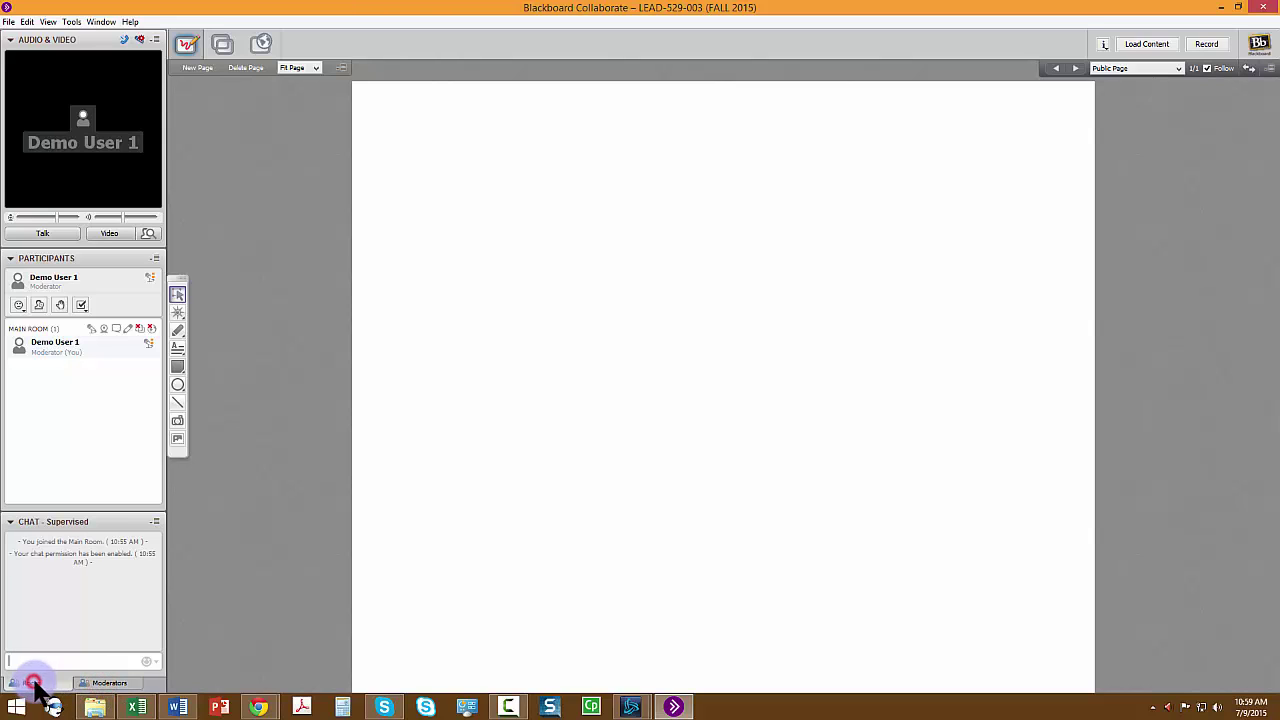
left_click(96, 686)
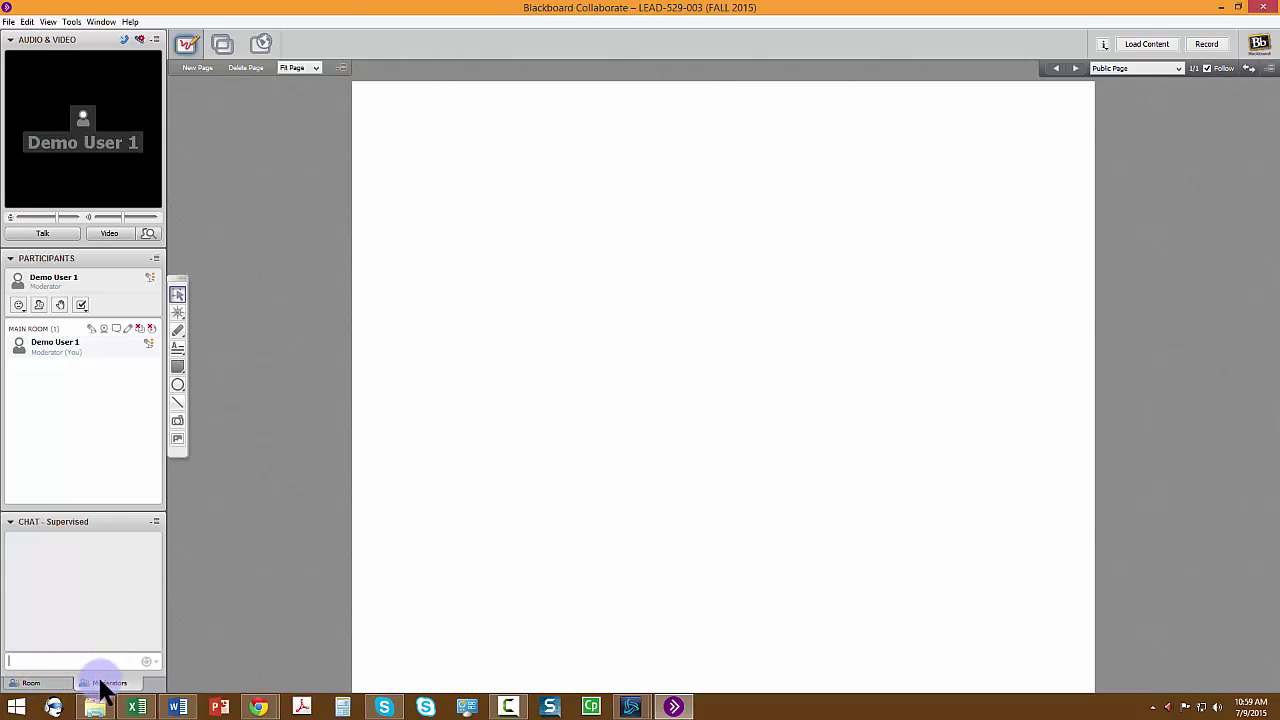
left_click(40, 684)
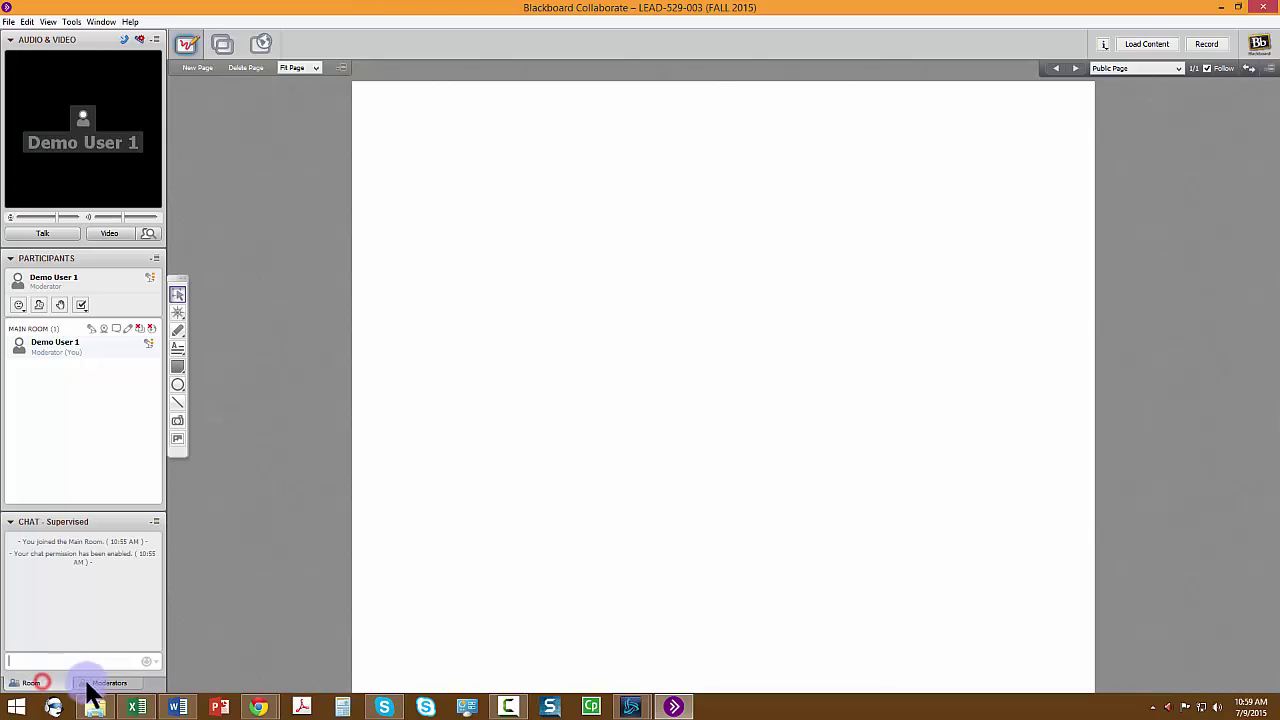
left_click(150, 664)
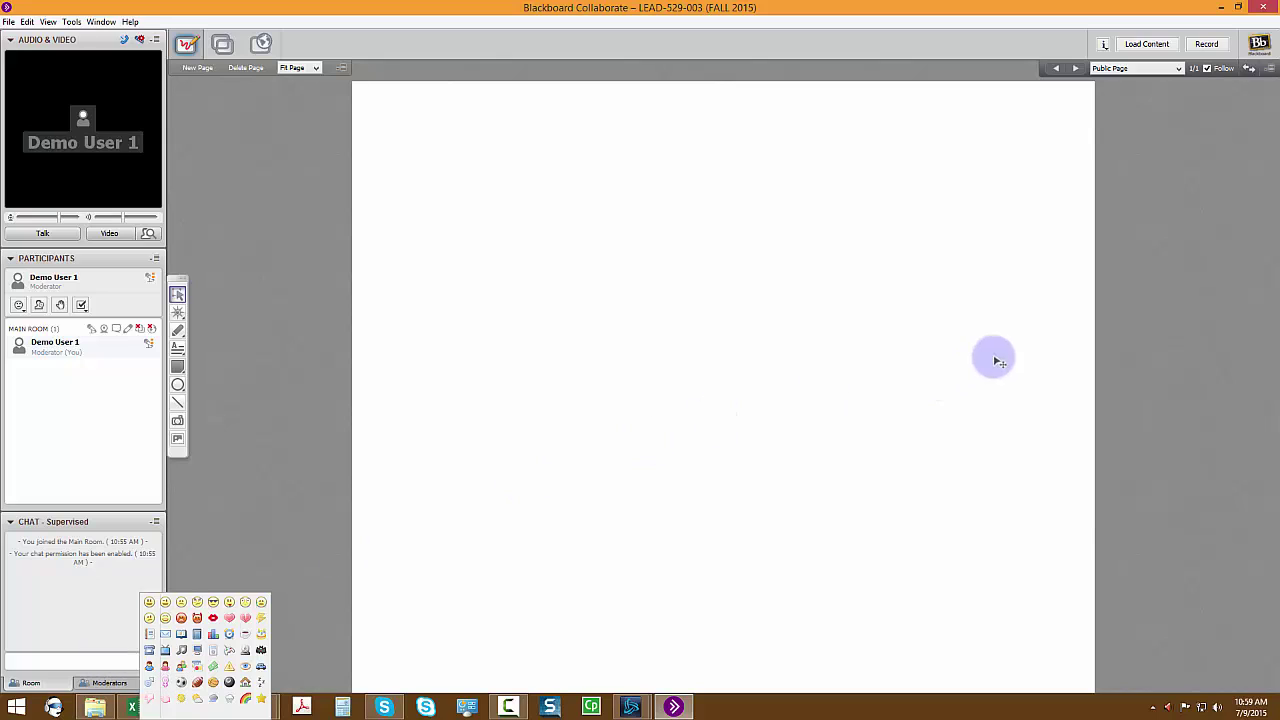
left_click(1155, 251)
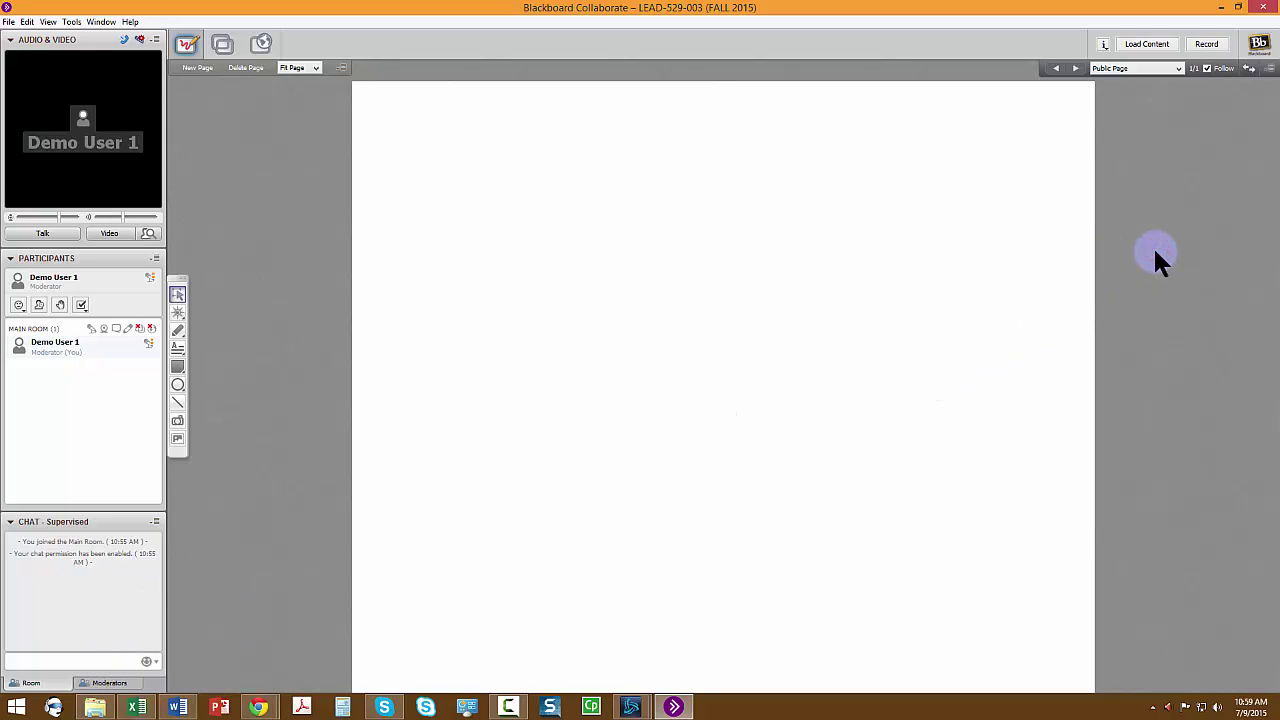
Load the Scholarship Workshop Final presentation from Documents into the whiteboard.
left_click(1146, 45)
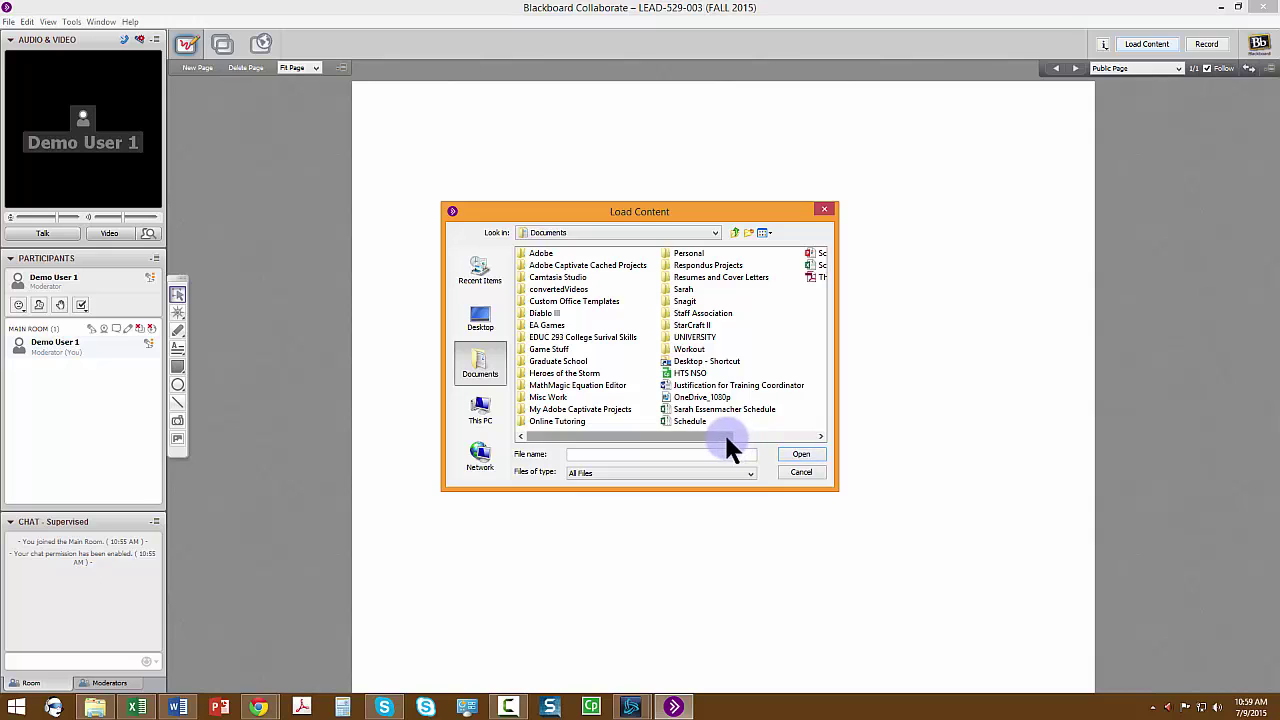
left_click_drag(729, 436, 822, 436)
left_click(783, 253)
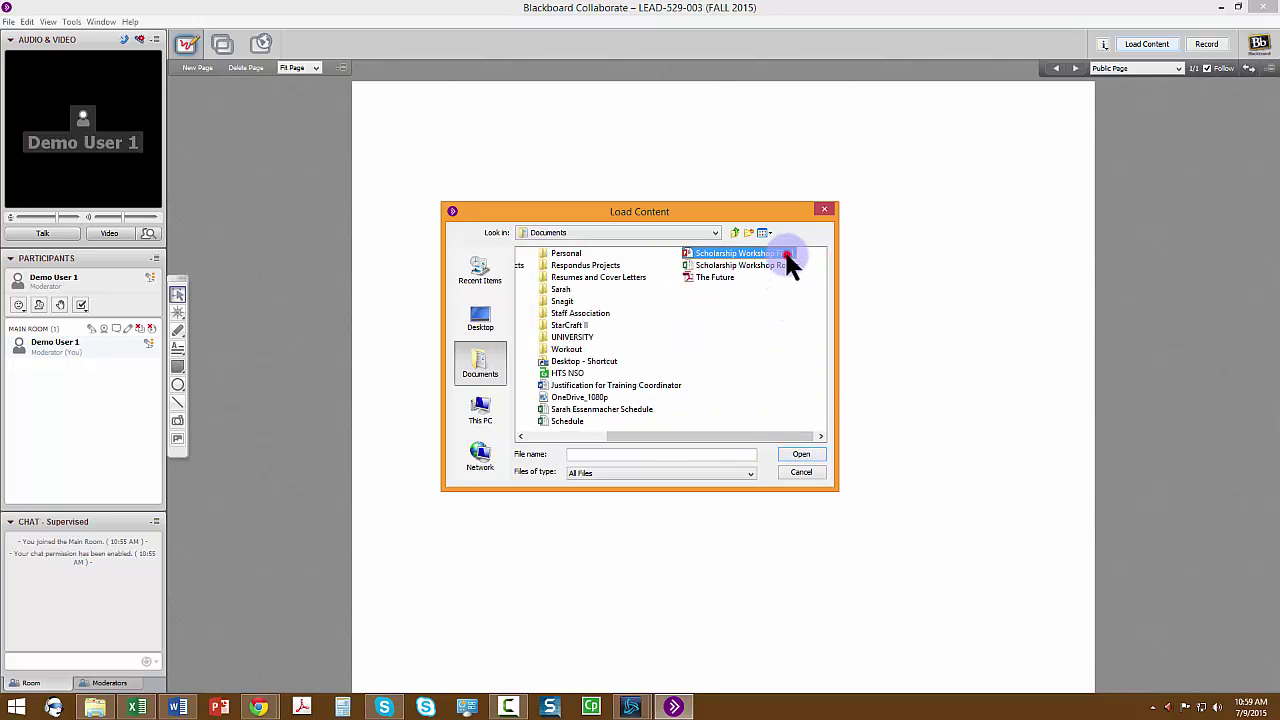
left_click(800, 454)
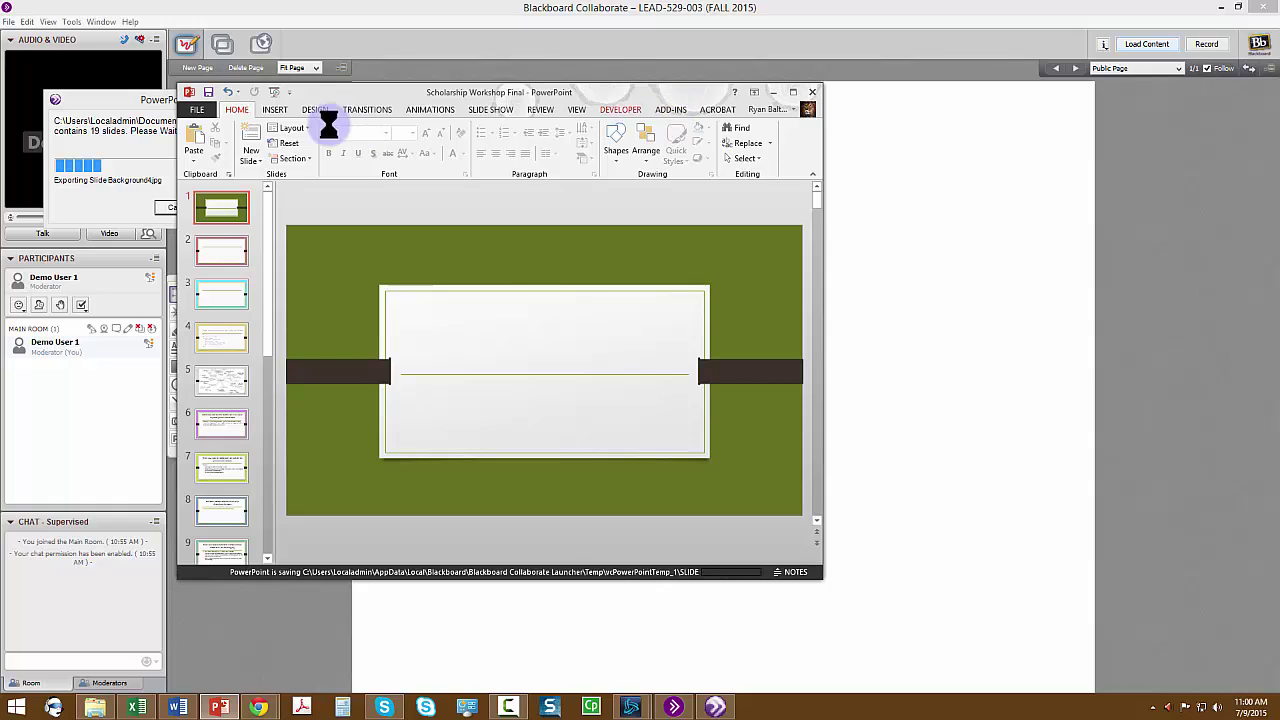
left_click(134, 112)
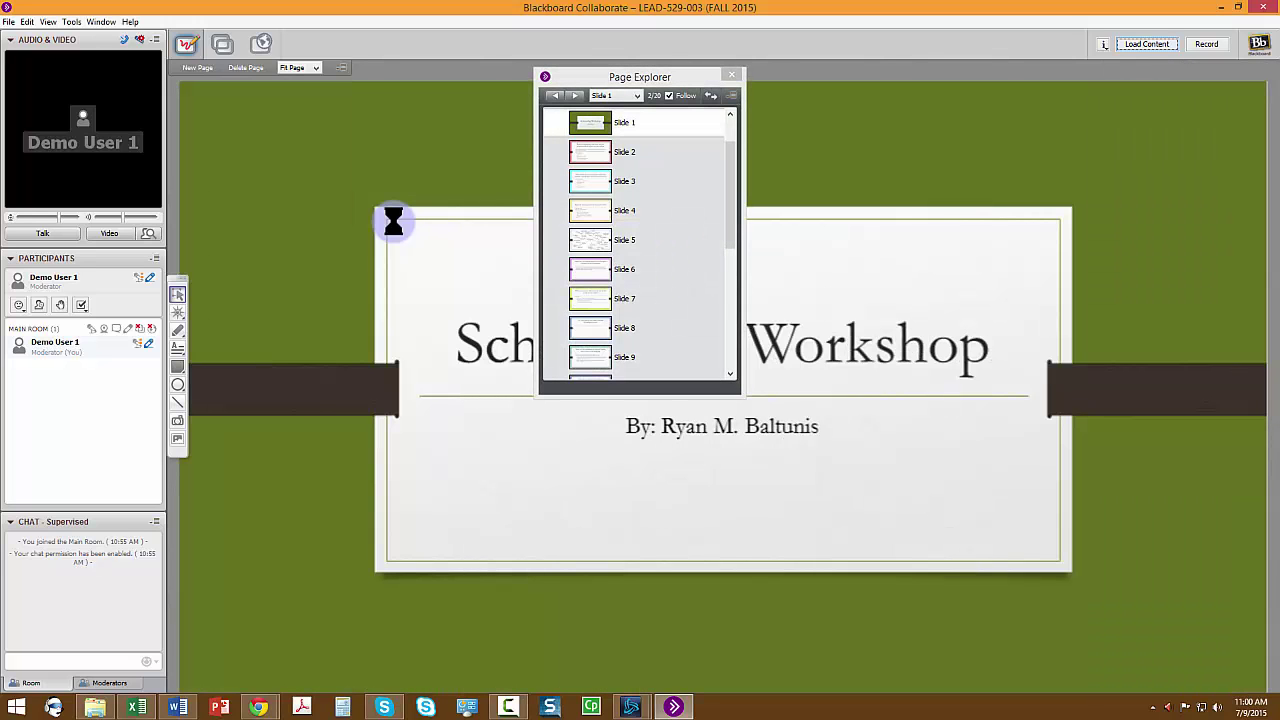
Move the Page Explorer away from the middle of the slide and display Slide 2 followed by Slide 3.
left_click_drag(639, 76, 1002, 97)
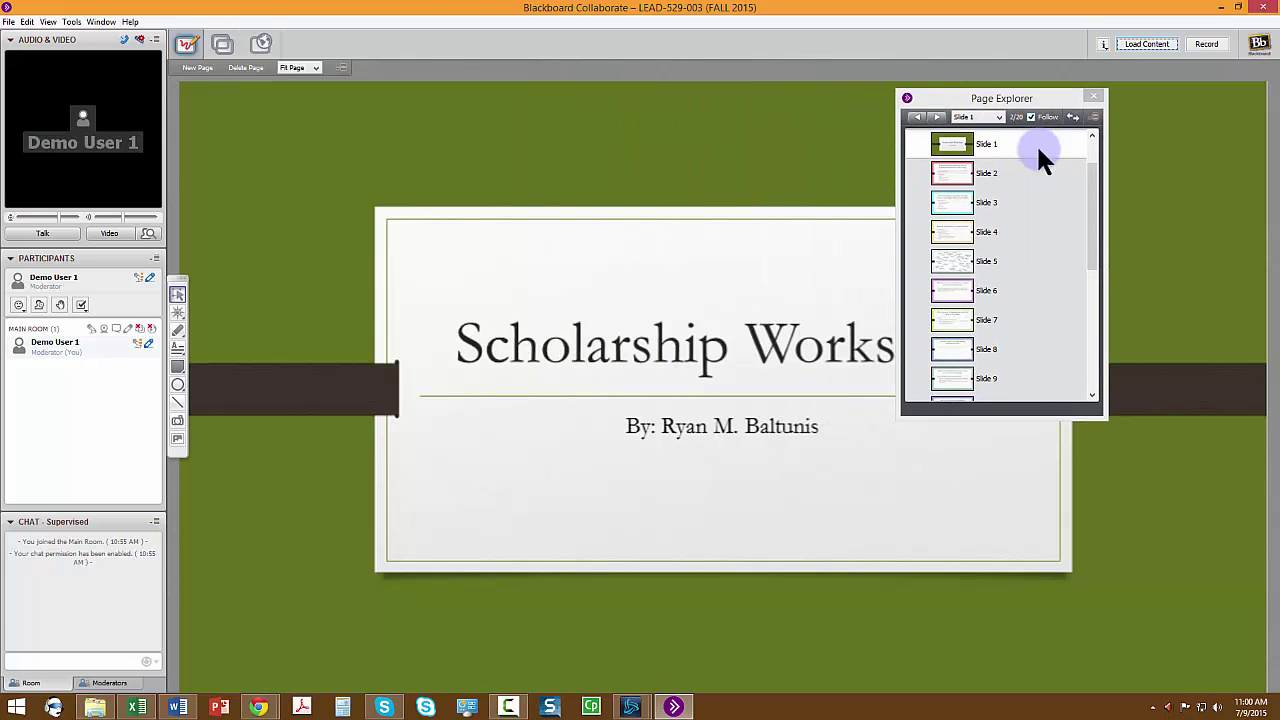
left_click(1013, 180)
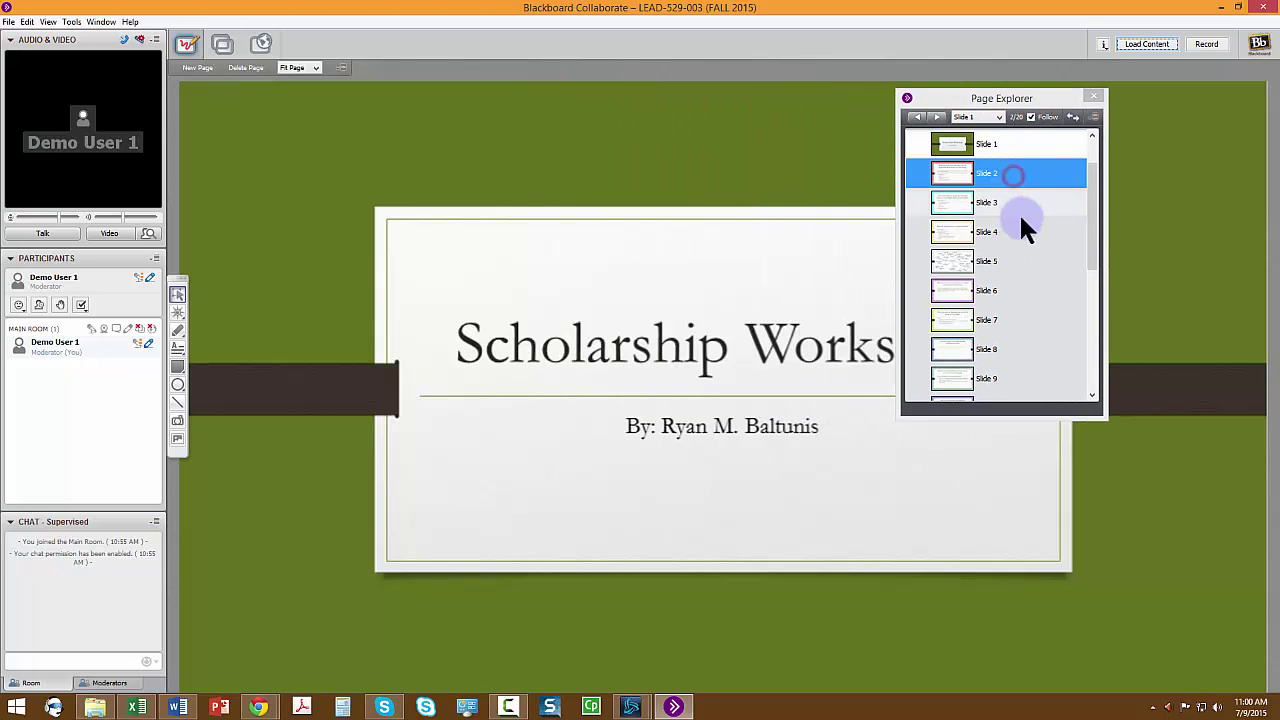
left_click(1043, 173)
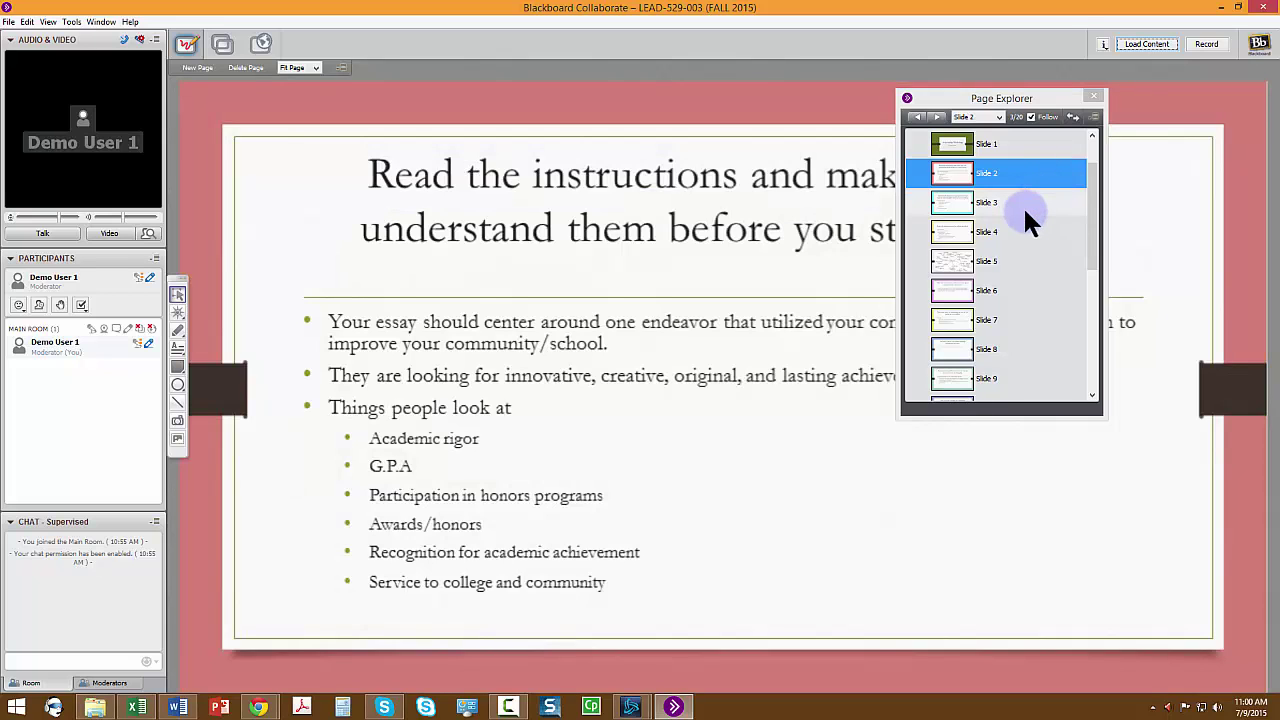
left_click(1023, 205)
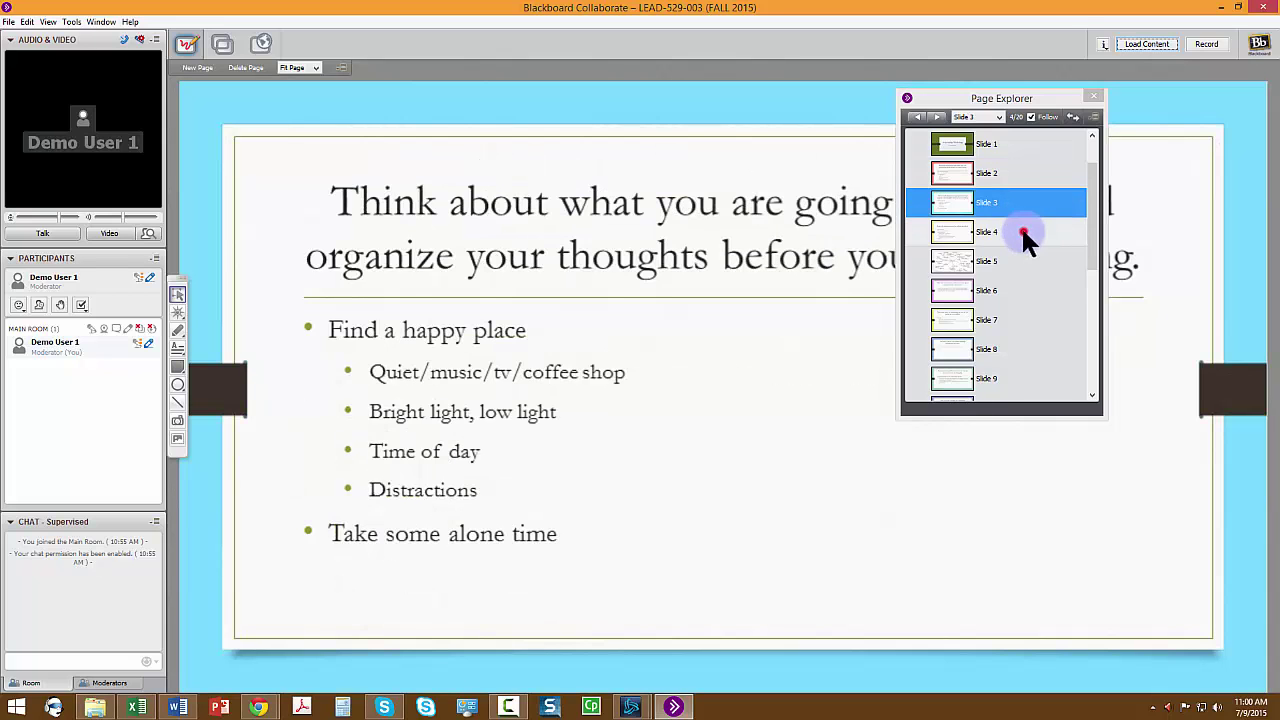